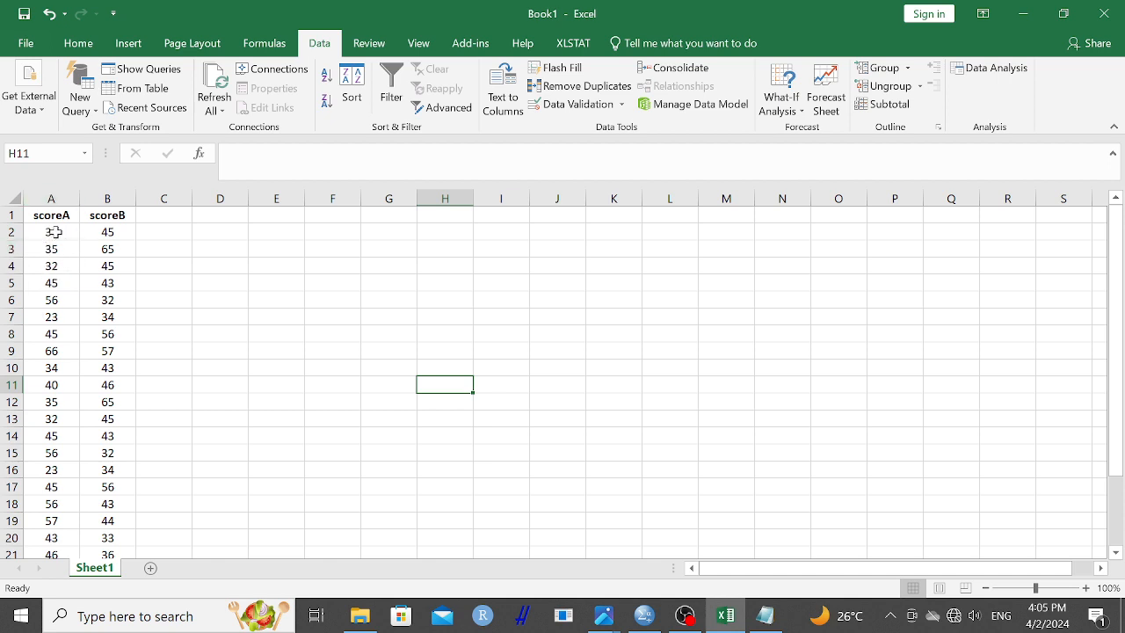
Step: Switch to the Notepad notes and remove the meanC term from the end of the Ho hypothesis line
{"action": "scroll", "coordinate": [64, 229], "scroll_direction": "down", "scroll_amount": 2}
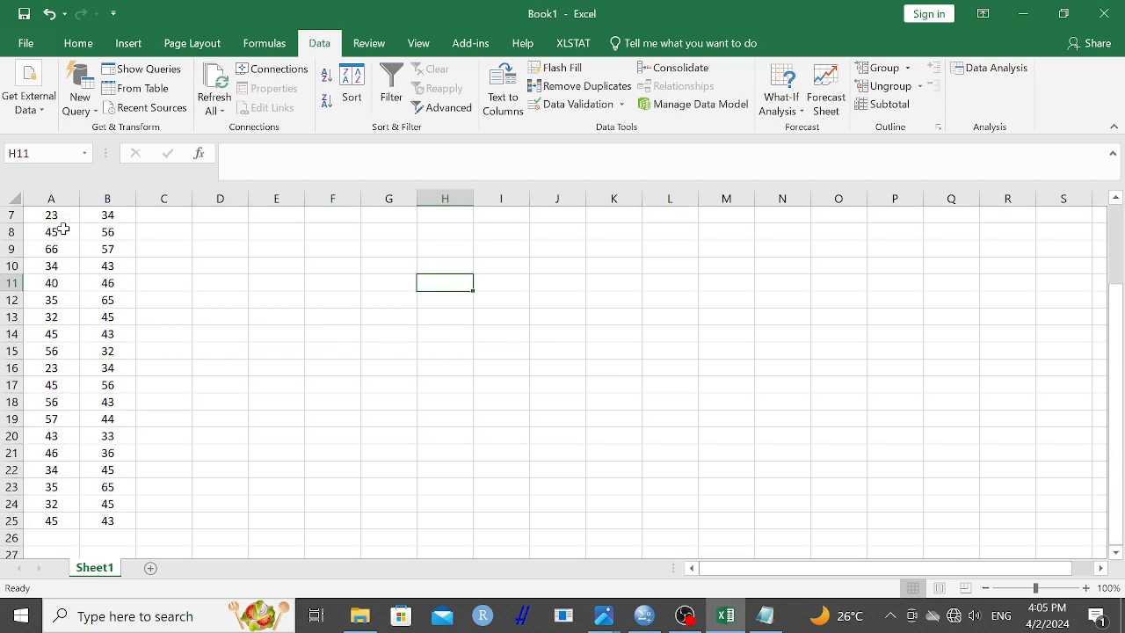
{"action": "scroll", "coordinate": [64, 229], "scroll_direction": "up", "scroll_amount": 2}
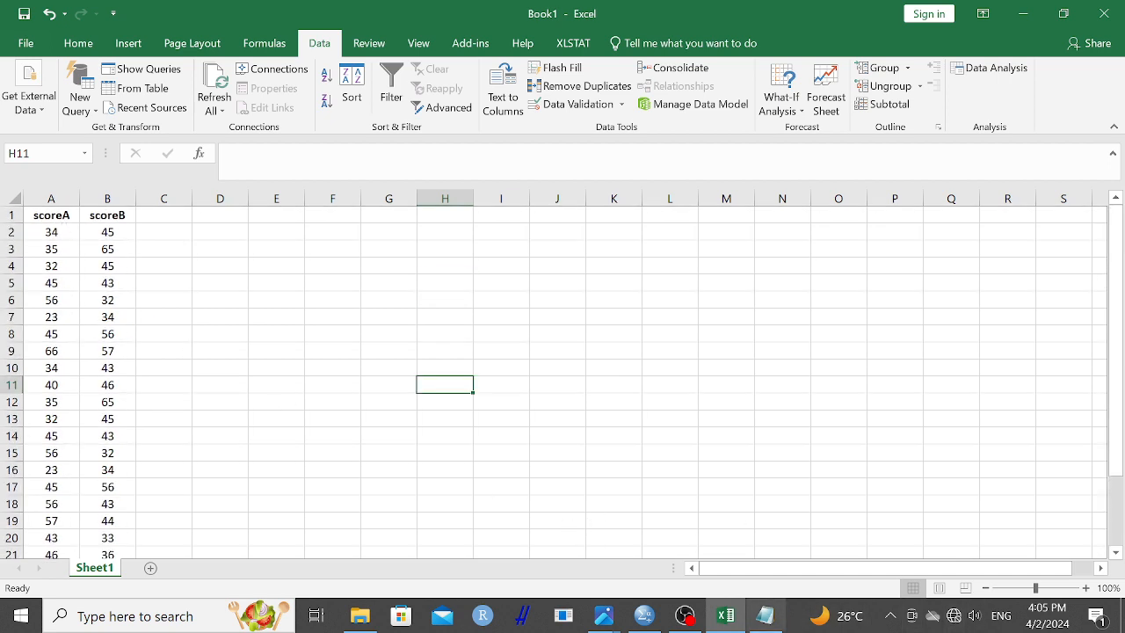
{"action": "left_click", "coordinate": [775, 619]}
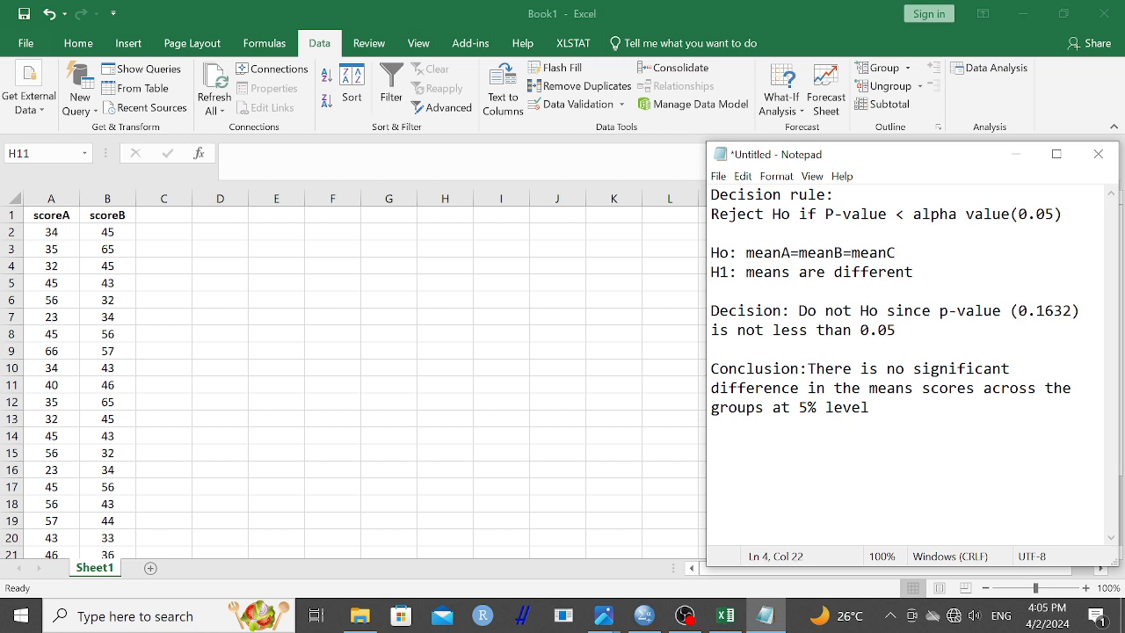
{"action": "key", "text": "BackSpace"}
{"action": "key", "text": "BackSpace"}
{"action": "key", "text": "BackSpace"}
Step: Return to the Excel workbook and open the data analysis tool t-Test: Two-Sample Assuming Equal Variances
{"action": "key", "text": "alt+Tab"}
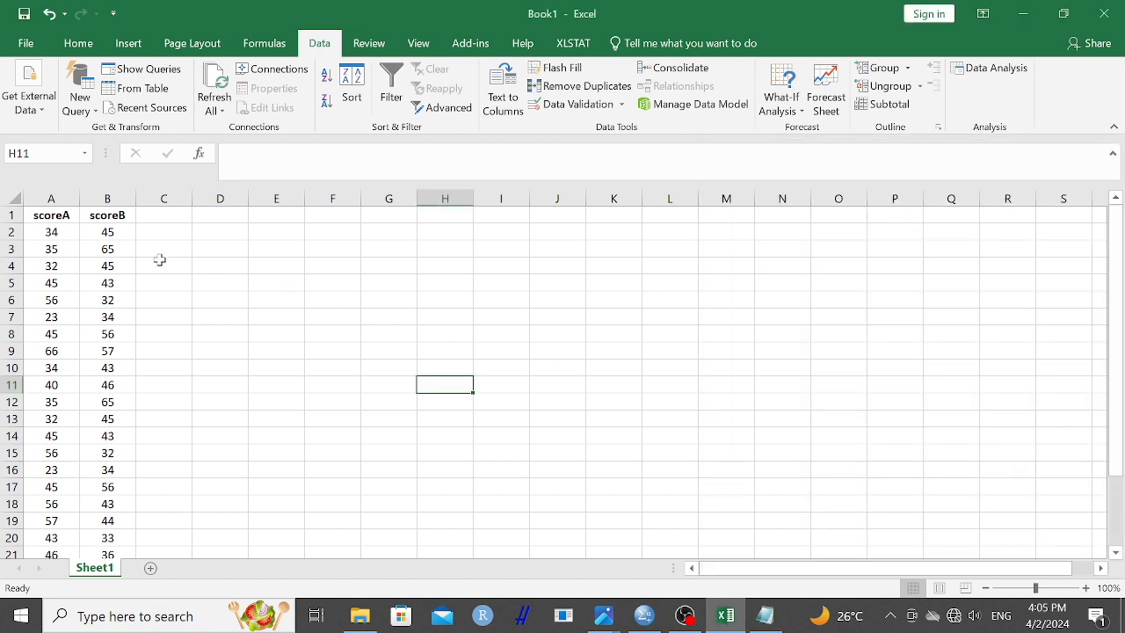
{"action": "scroll", "coordinate": [100, 247], "scroll_direction": "down", "scroll_amount": 4}
{"action": "scroll", "coordinate": [99, 247], "scroll_direction": "up", "scroll_amount": 4}
{"action": "left_click", "coordinate": [985, 74]}
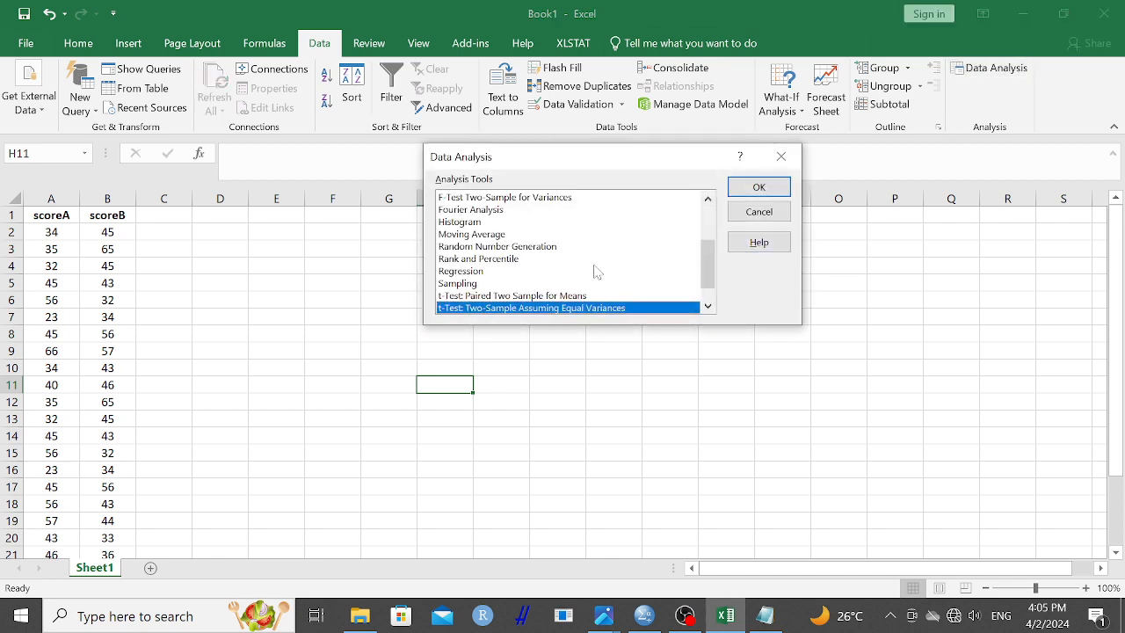
{"action": "left_click_drag", "start_coordinate": [709, 268], "coordinate": [709, 280]}
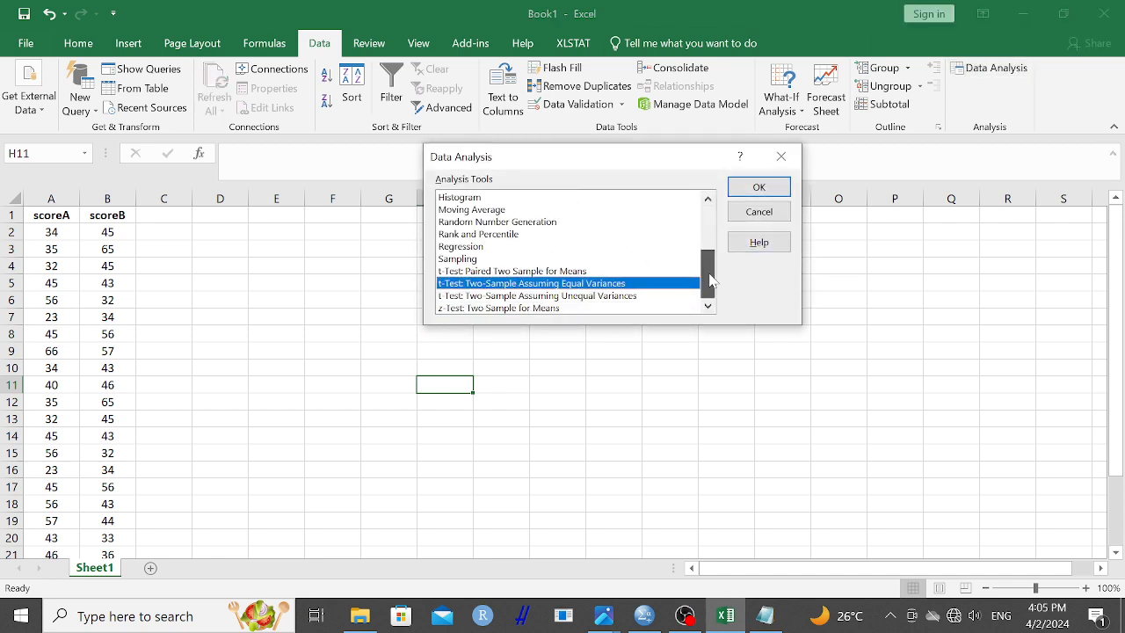
{"action": "left_click", "coordinate": [520, 272]}
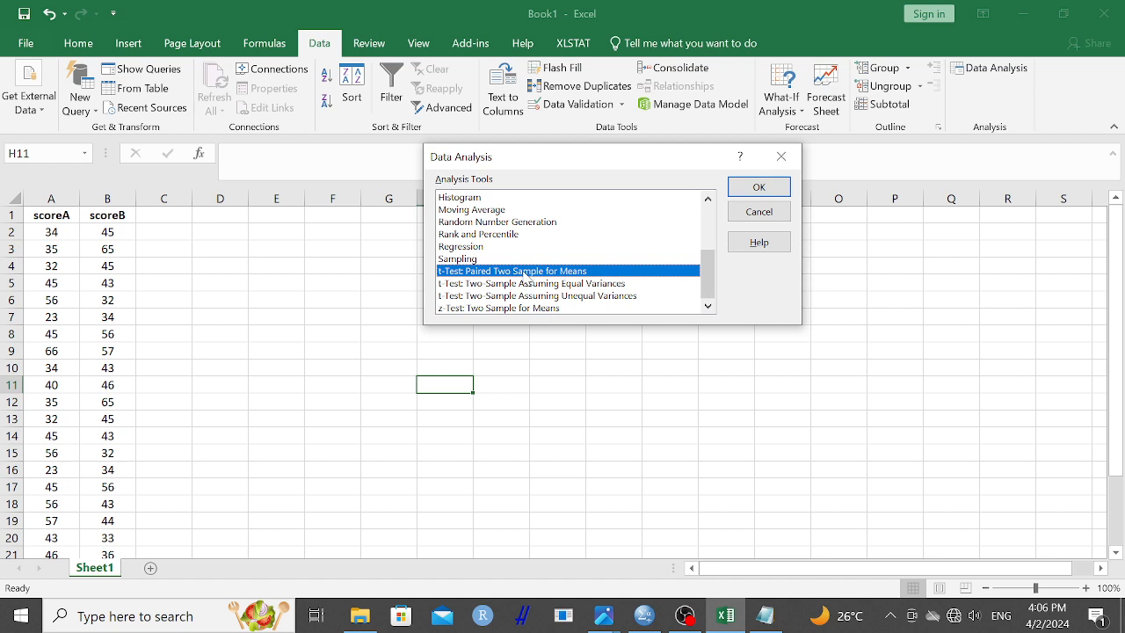
{"action": "left_click", "coordinate": [508, 285]}
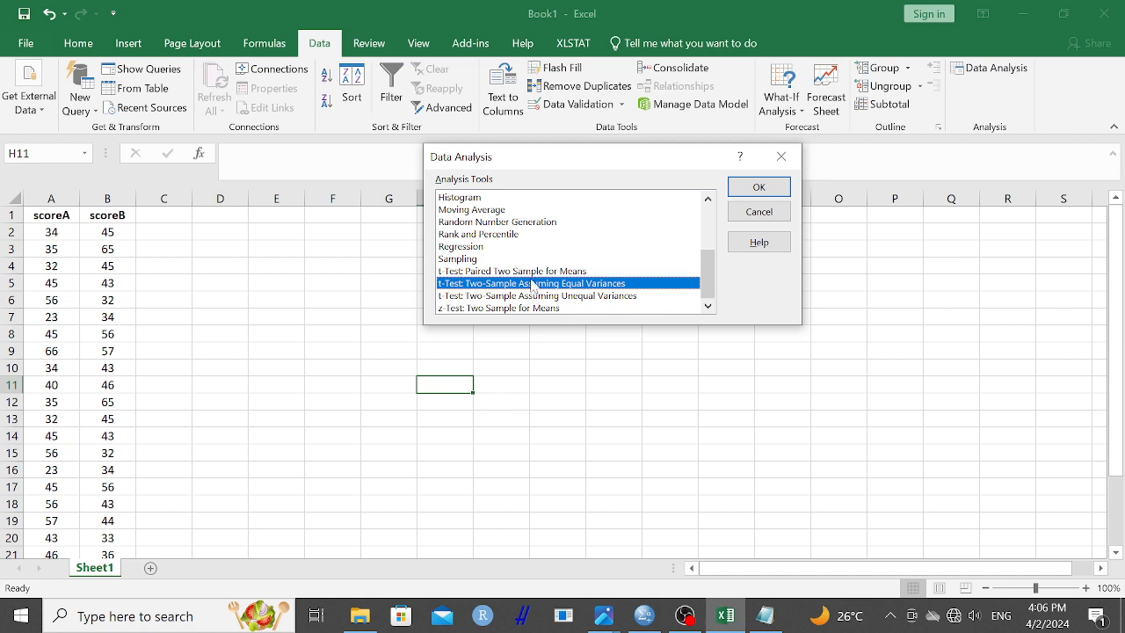
{"action": "left_click", "coordinate": [761, 188]}
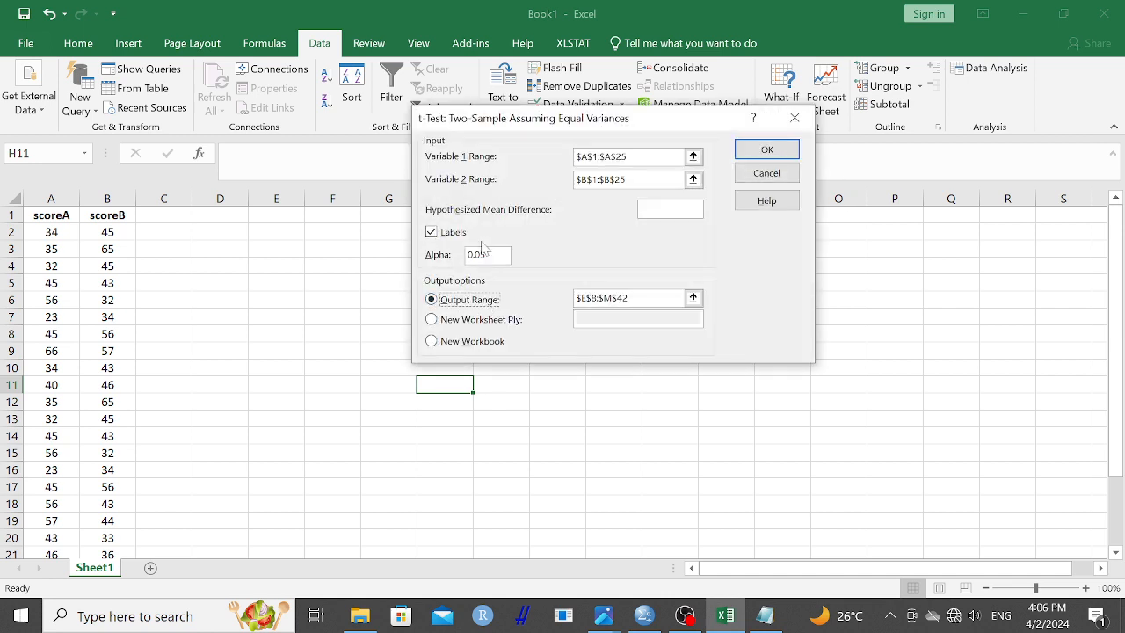
Step: Replace the t-test input ranges with $A$1:$A$25 for Variable 1 and $B$1:$B$25 for Variable 2
{"action": "left_click", "coordinate": [615, 156]}
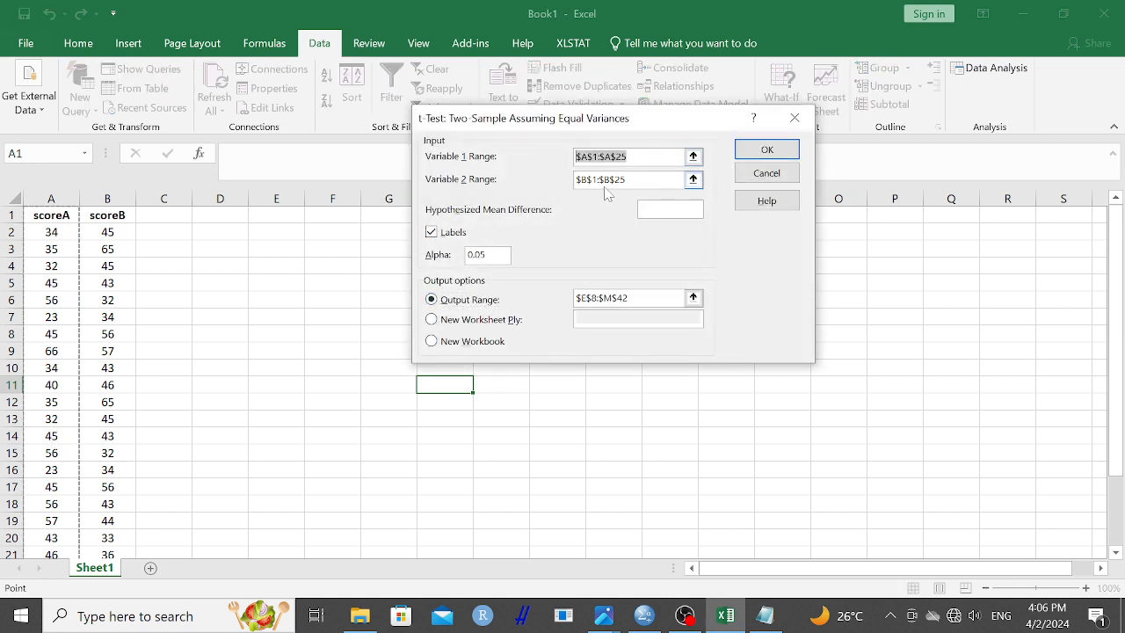
{"action": "key", "text": "BackSpace"}
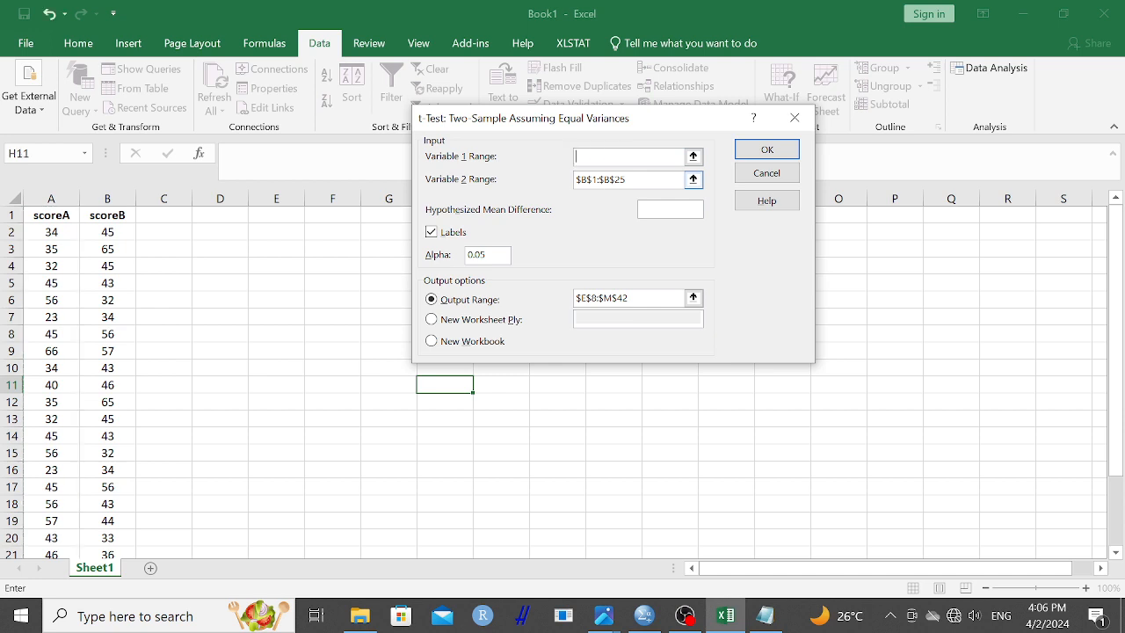
{"action": "left_click", "coordinate": [576, 180]}
{"action": "key", "text": "BackSpace"}
{"action": "left_click", "coordinate": [693, 156]}
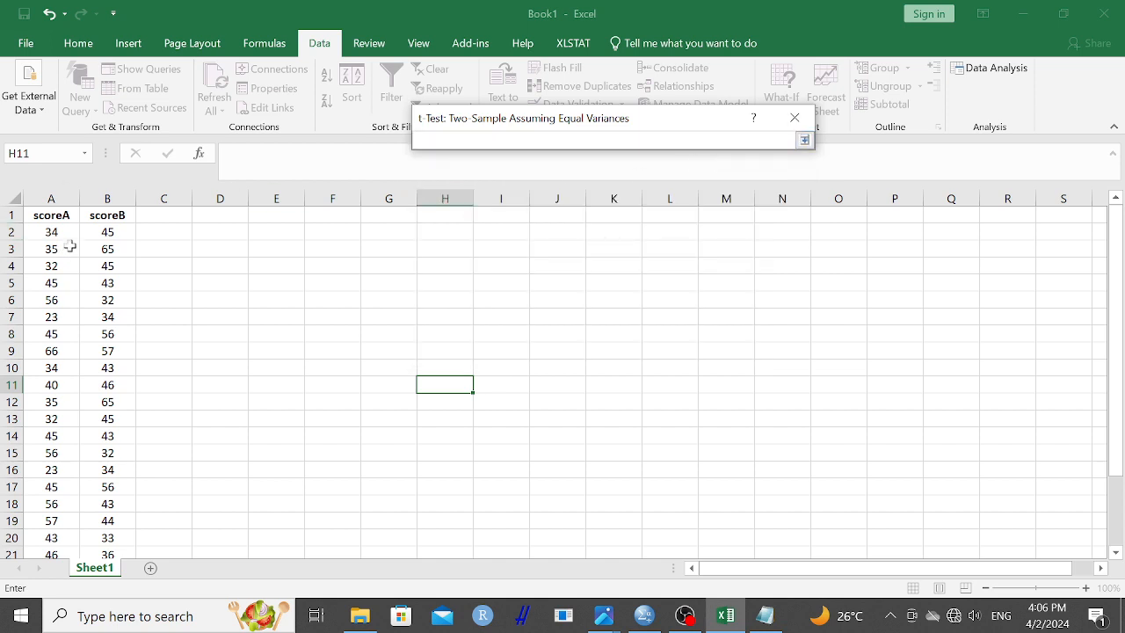
{"action": "left_click_drag", "start_coordinate": [50, 220], "coordinate": [56, 524]}
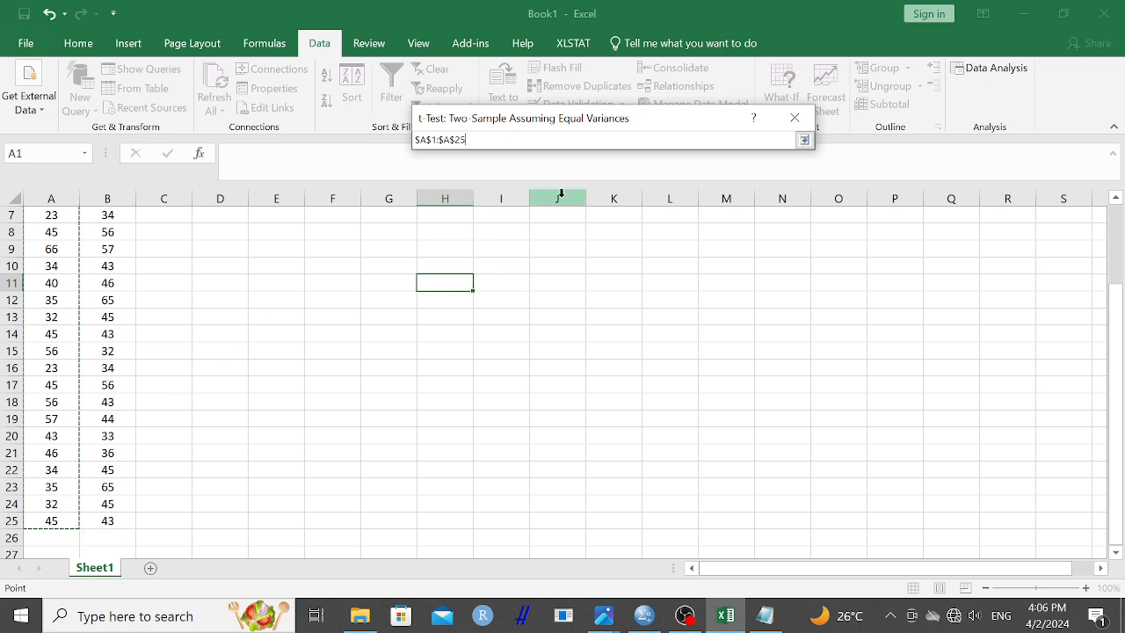
{"action": "left_click", "coordinate": [803, 140]}
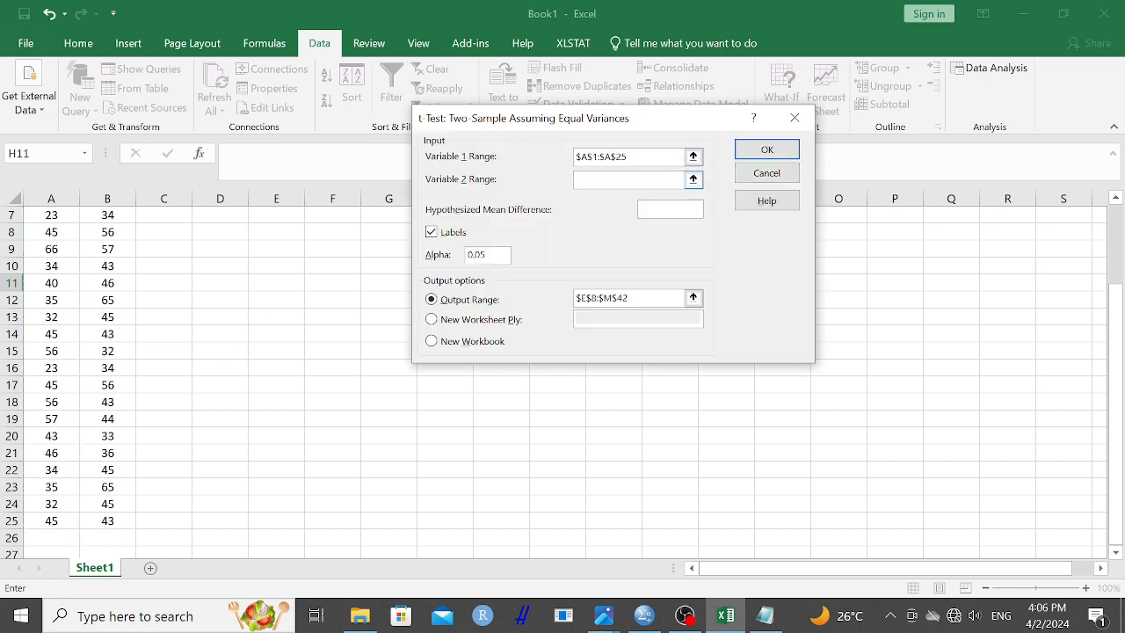
{"action": "scroll", "coordinate": [93, 226], "scroll_direction": "up", "scroll_amount": 2}
{"action": "left_click_drag", "start_coordinate": [97, 220], "coordinate": [112, 523]}
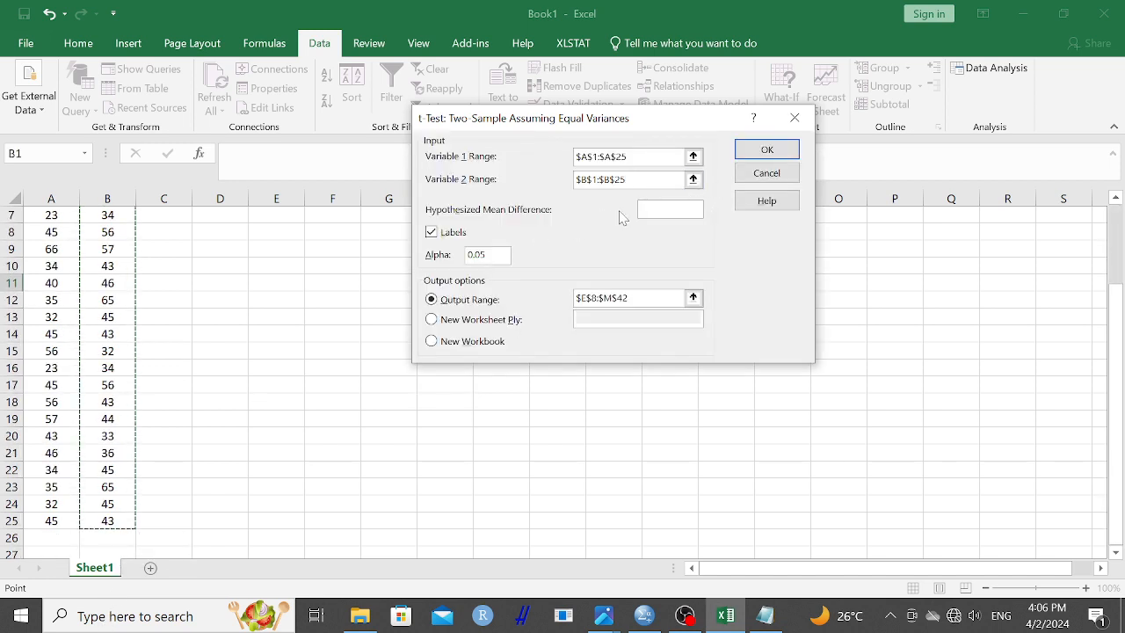
Step: Set the output range to $D$2:$K$19 with Labels enabled and run the t-test
{"action": "left_click", "coordinate": [437, 234]}
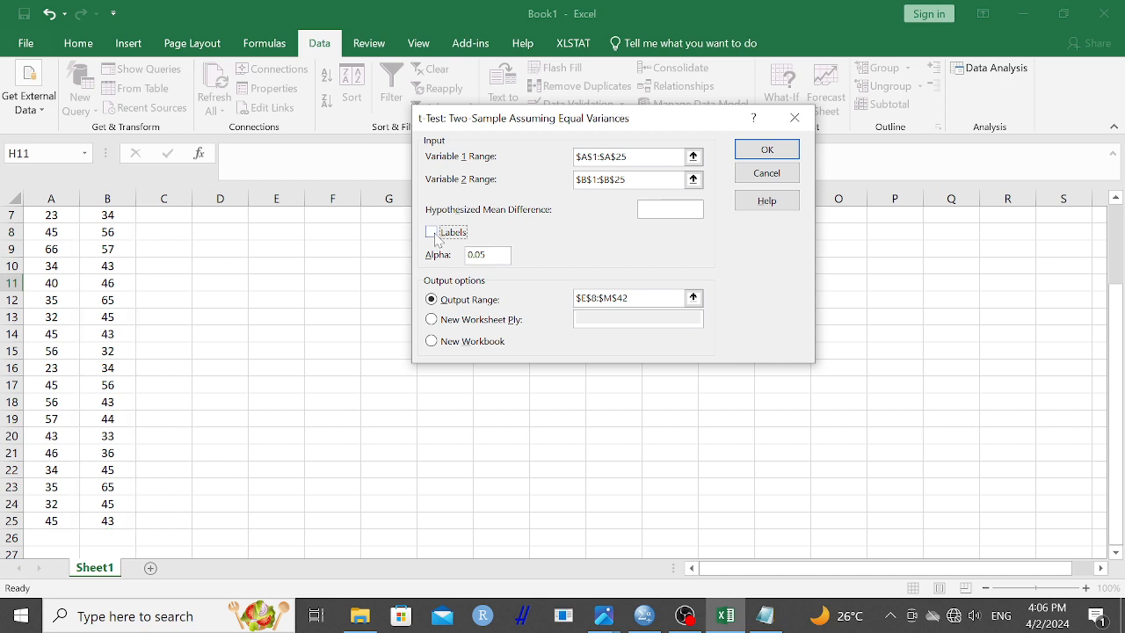
{"action": "left_click", "coordinate": [437, 234]}
{"action": "left_click", "coordinate": [692, 297]}
{"action": "left_click_drag", "start_coordinate": [641, 298], "coordinate": [467, 299]}
{"action": "key", "text": "BackSpace"}
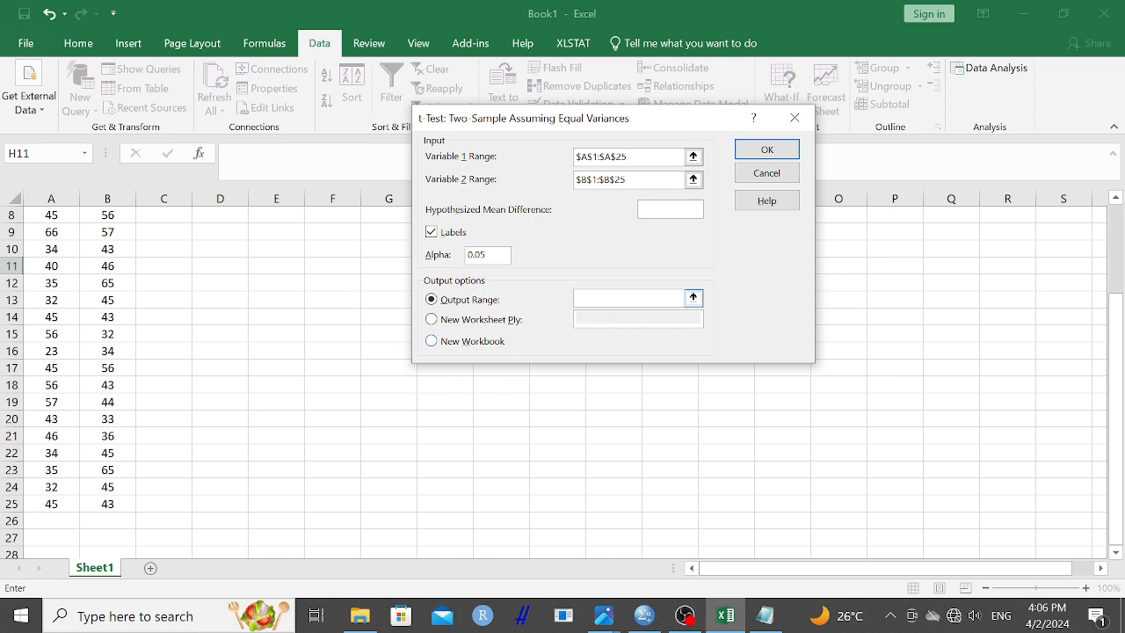
{"action": "scroll", "coordinate": [223, 260], "scroll_direction": "up", "scroll_amount": 3}
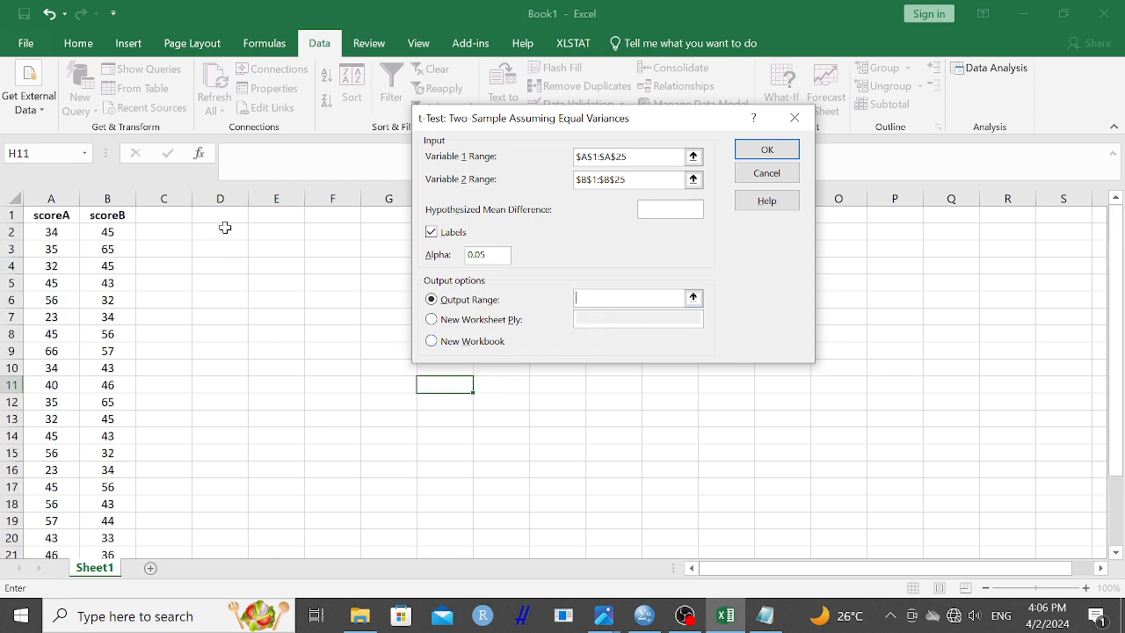
{"action": "left_click_drag", "start_coordinate": [215, 225], "coordinate": [592, 525]}
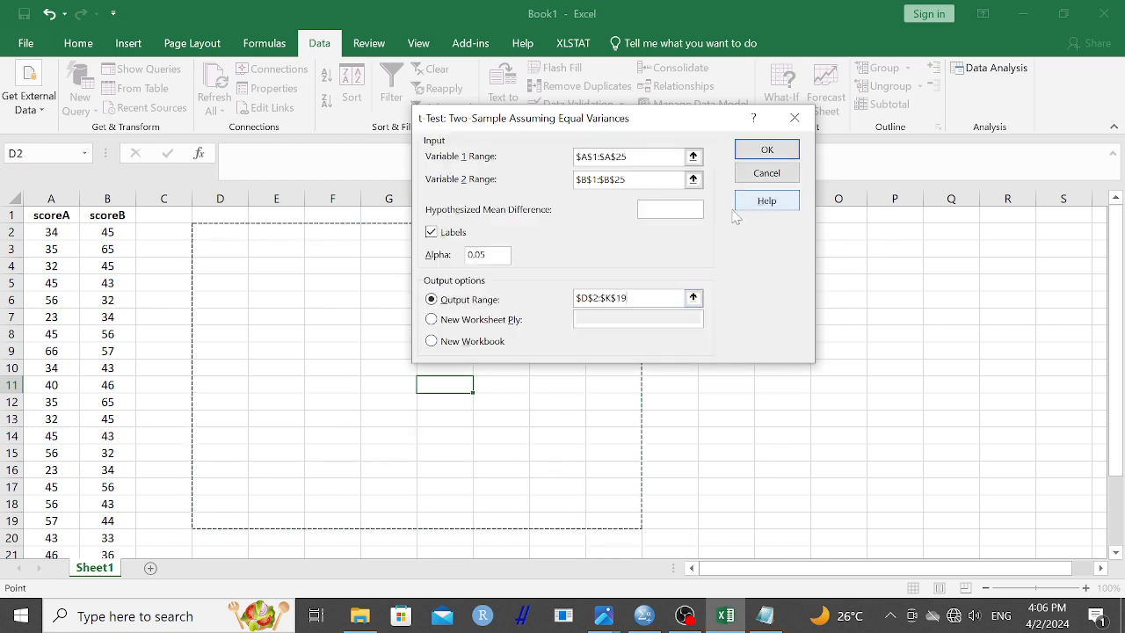
{"action": "left_click", "coordinate": [764, 151]}
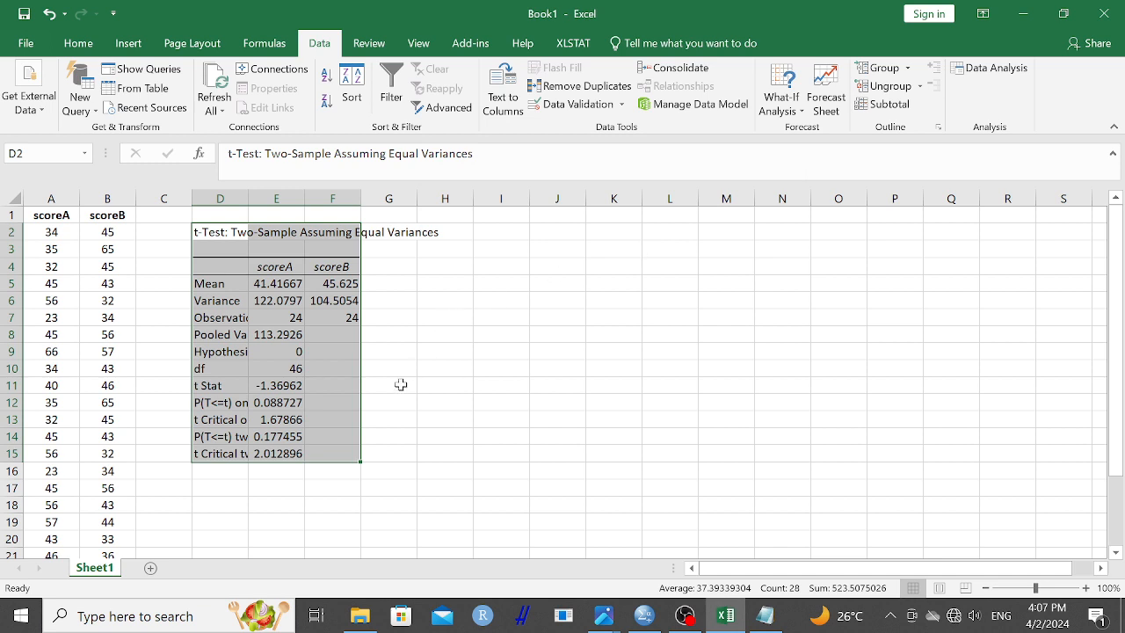
Step: Autofit the widths of columns D, E and F to the t-test output
{"action": "double_click", "coordinate": [248, 197]}
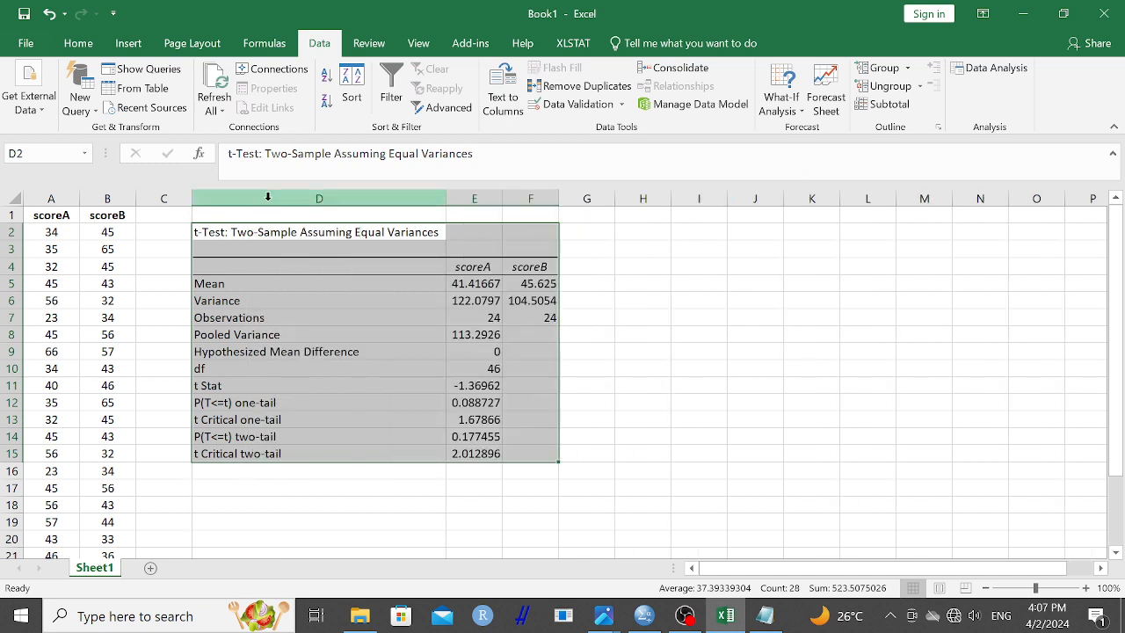
{"action": "double_click", "coordinate": [501, 198]}
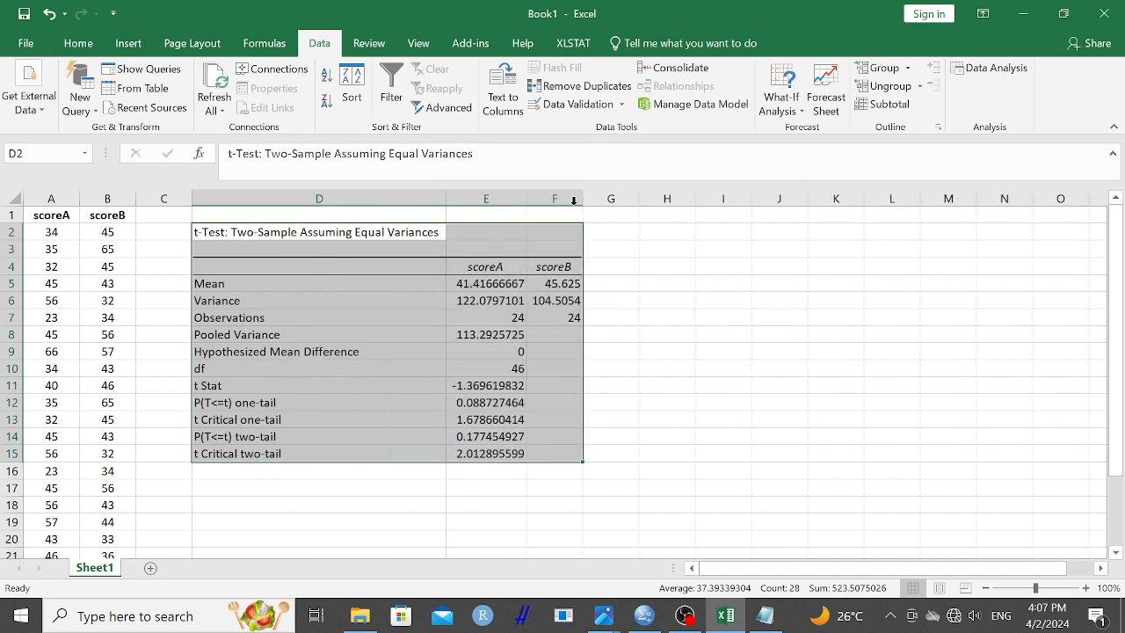
{"action": "double_click", "coordinate": [581, 201]}
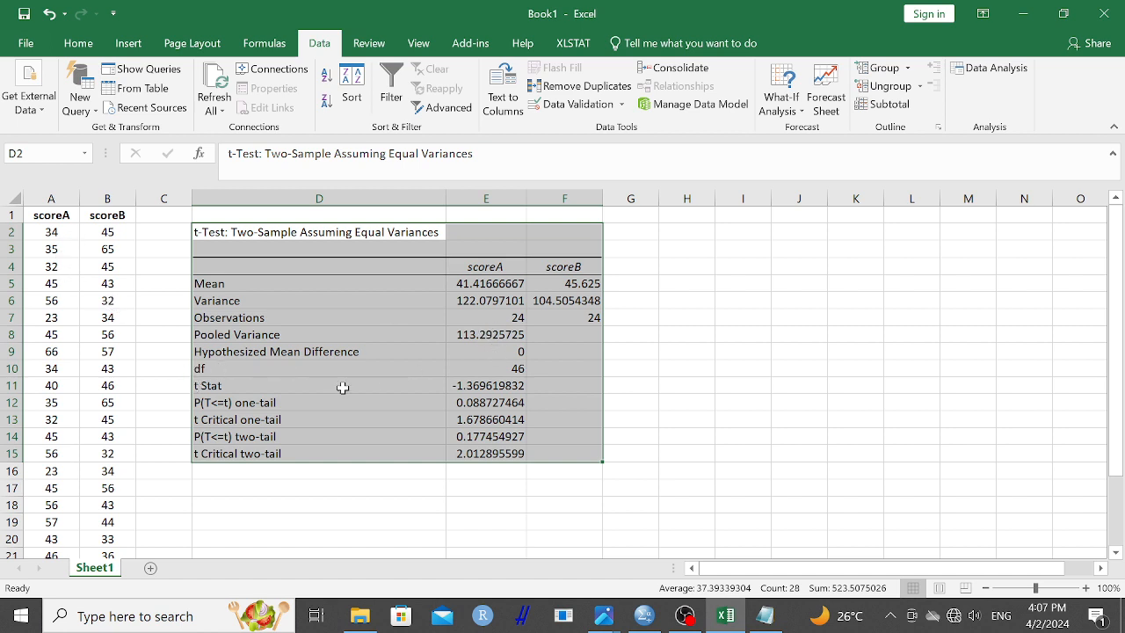
Step: Examine the t-test output table from the group means down to the two-tail P and t Critical rows
{"action": "scroll", "coordinate": [308, 445], "scroll_direction": "down", "scroll_amount": 1}
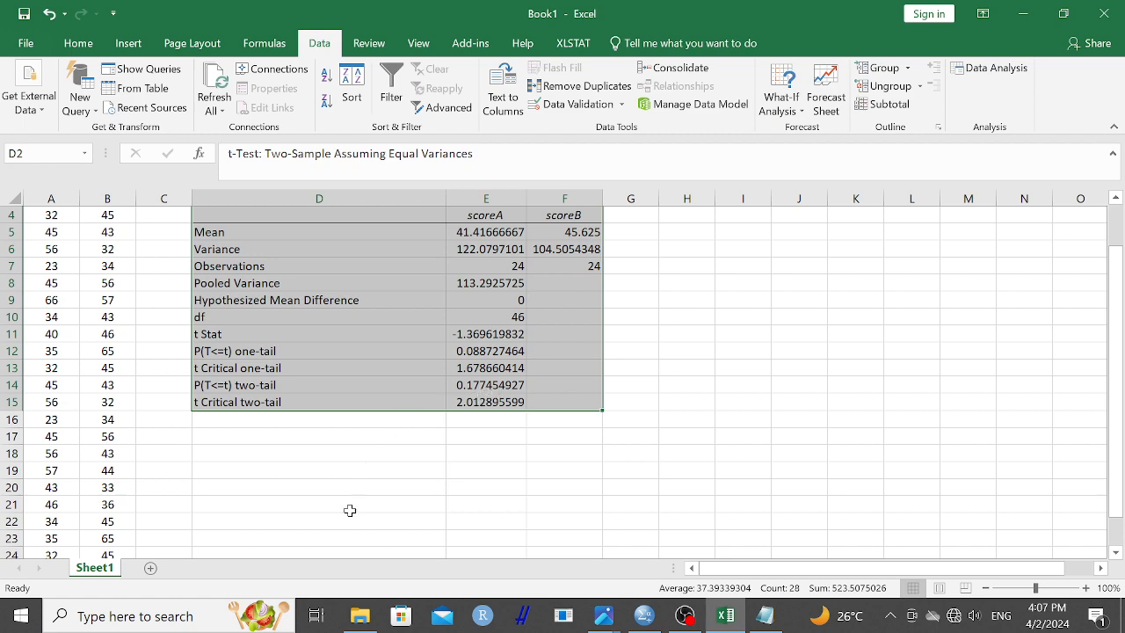
{"action": "scroll", "coordinate": [345, 519], "scroll_direction": "down", "scroll_amount": 5}
{"action": "scroll", "coordinate": [339, 501], "scroll_direction": "up", "scroll_amount": 6}
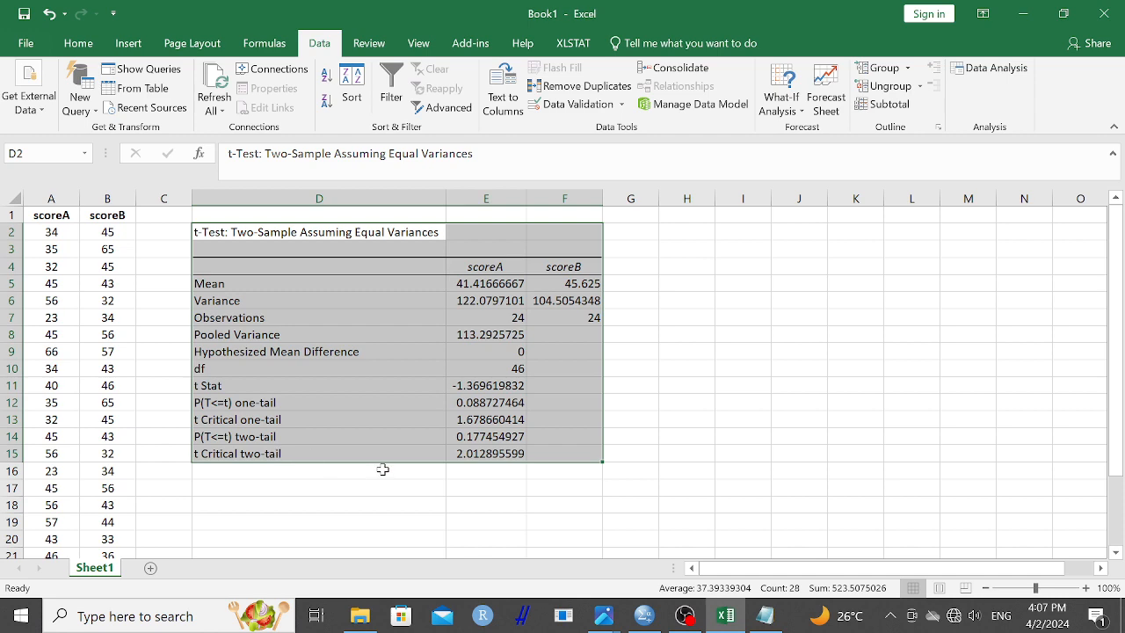
{"action": "scroll", "coordinate": [383, 469], "scroll_direction": "down", "scroll_amount": 1}
{"action": "scroll", "coordinate": [351, 491], "scroll_direction": "down", "scroll_amount": 1}
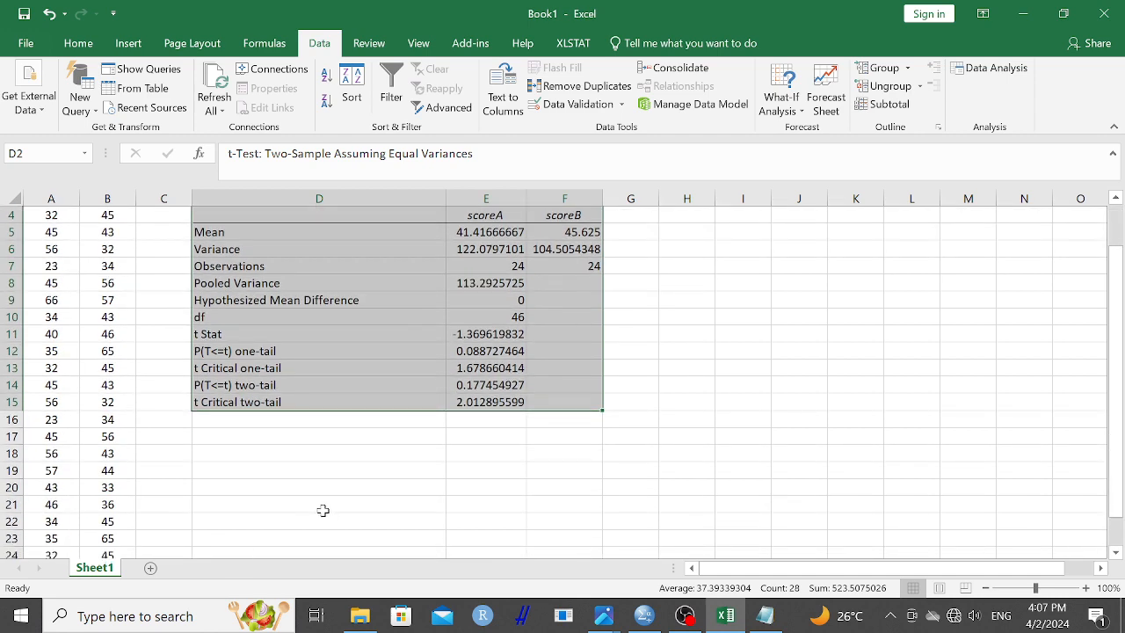
{"action": "scroll", "coordinate": [323, 509], "scroll_direction": "down", "scroll_amount": 2}
{"action": "scroll", "coordinate": [374, 482], "scroll_direction": "up", "scroll_amount": 1}
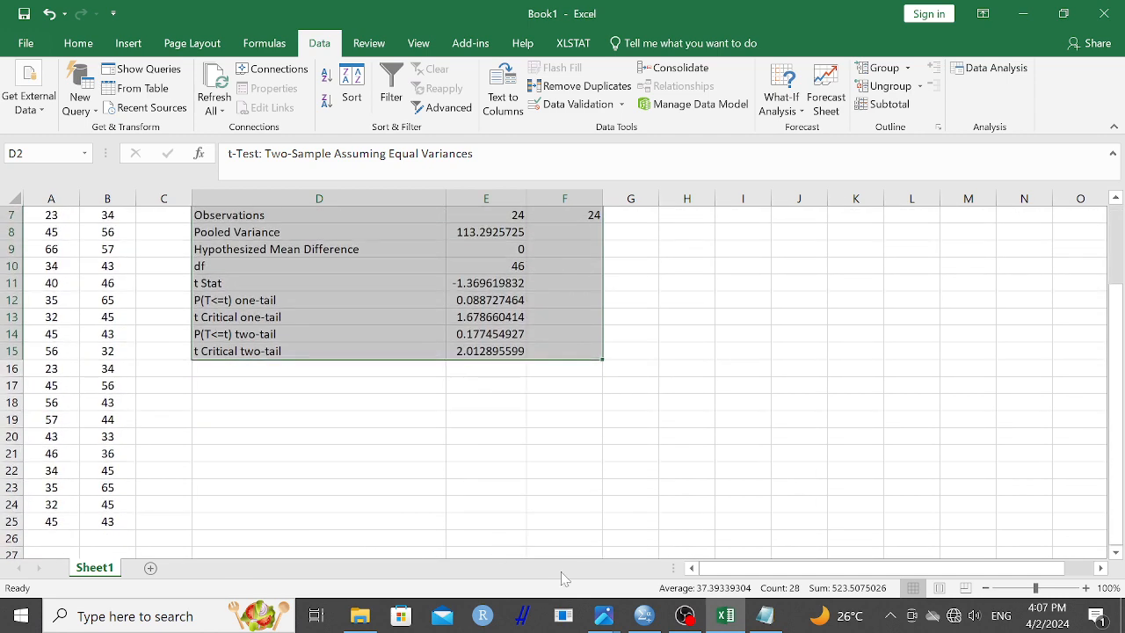
{"action": "left_click", "coordinate": [628, 618]}
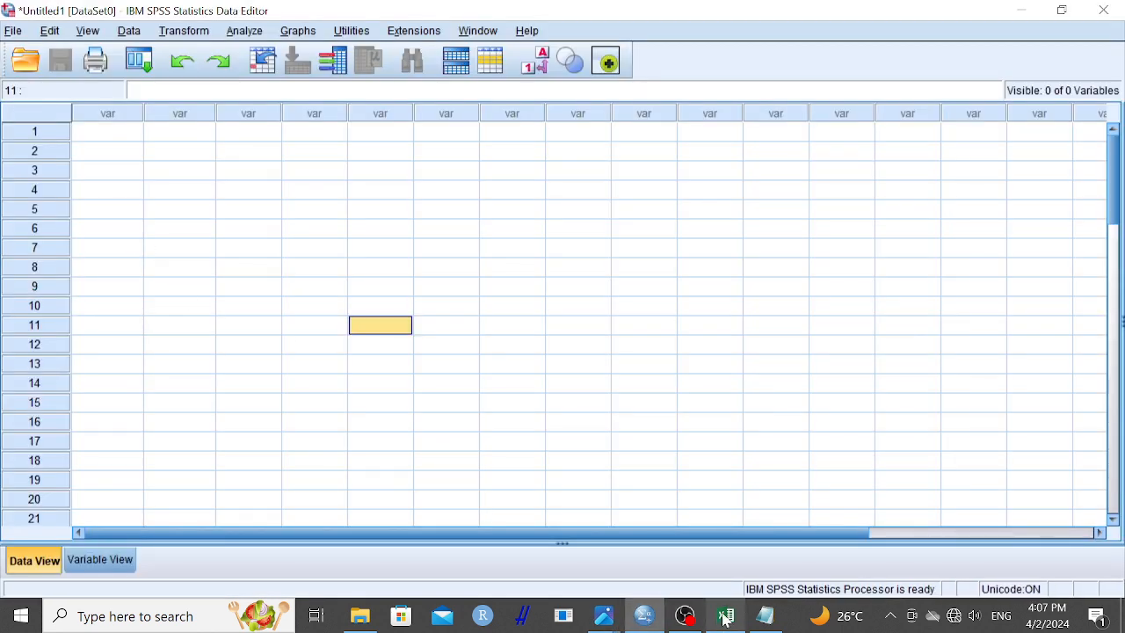
{"action": "mouse_move", "coordinate": [725, 620]}
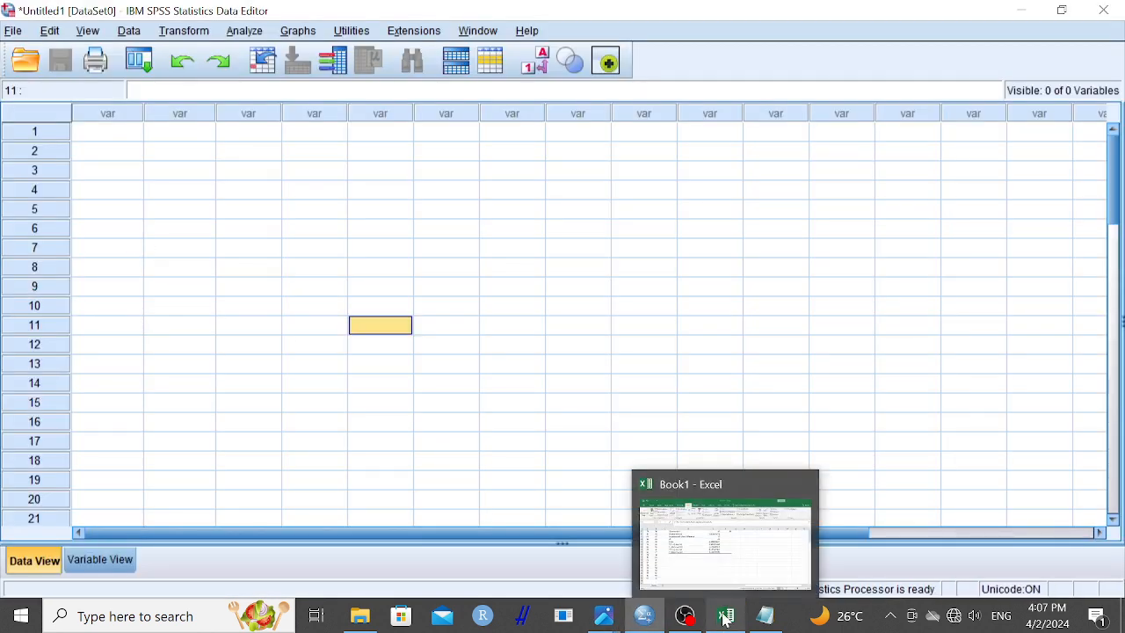
{"action": "left_click", "coordinate": [725, 617]}
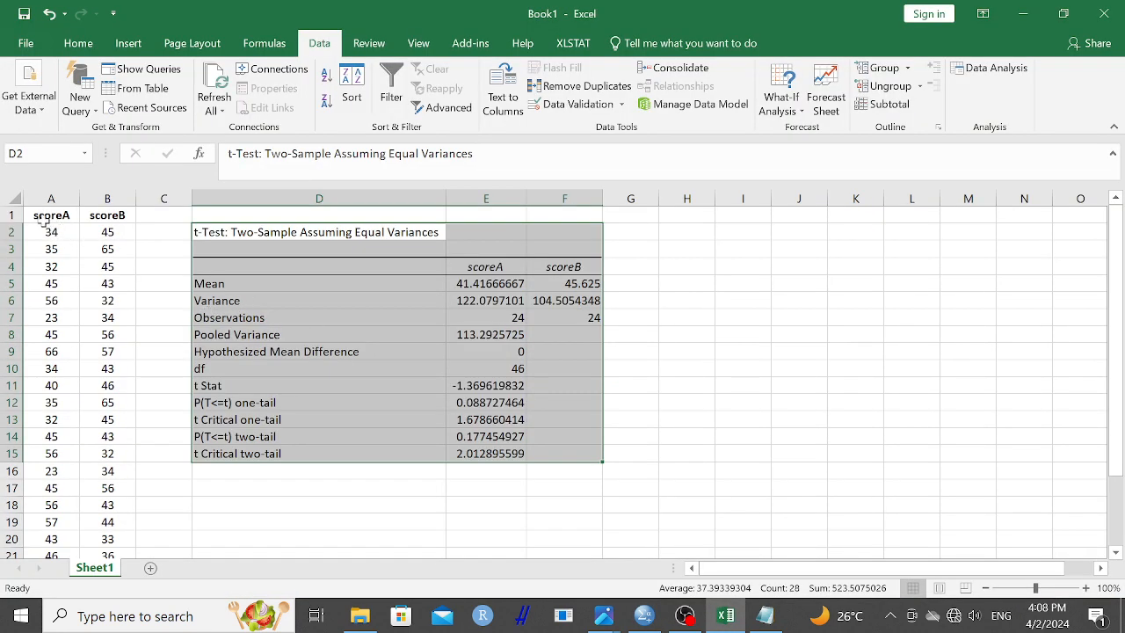
Step: Copy the scoreA and scoreB columns with their headers from A1:B25
{"action": "left_click_drag", "start_coordinate": [42, 218], "coordinate": [124, 520]}
{"action": "right_click", "coordinate": [49, 337]}
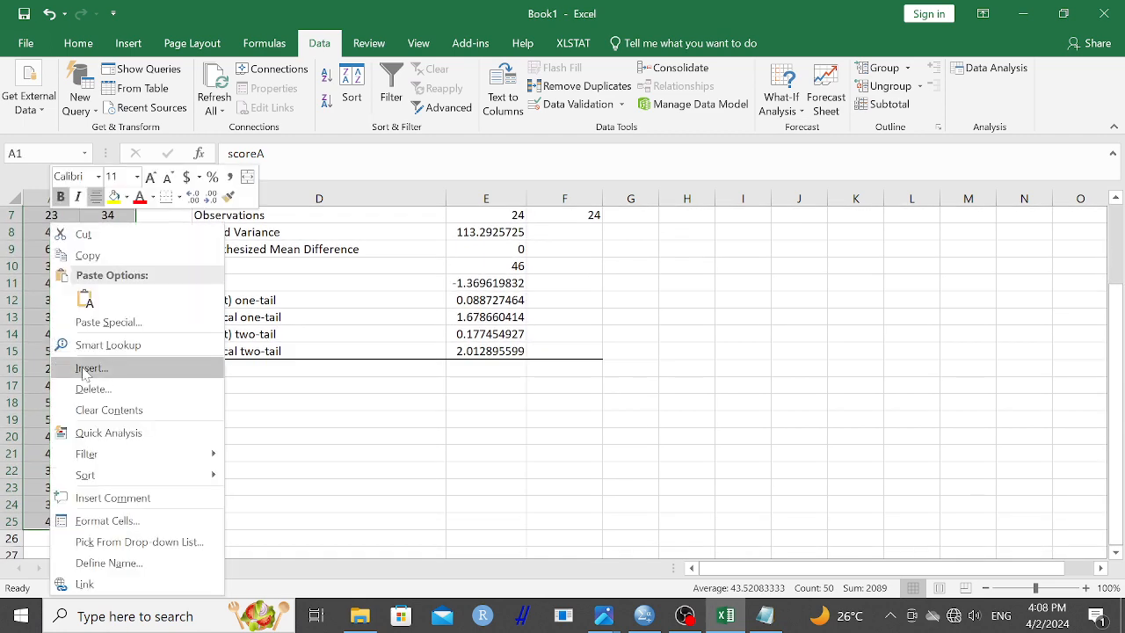
{"action": "left_click", "coordinate": [86, 255]}
{"action": "scroll", "coordinate": [83, 246], "scroll_direction": "up", "scroll_amount": 2}
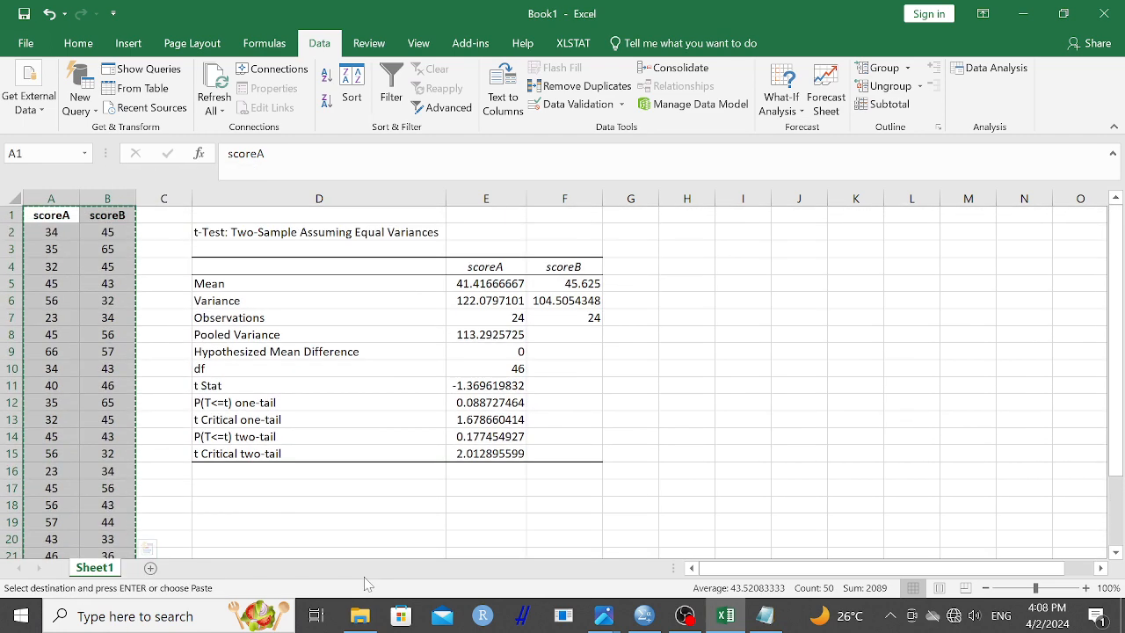
Step: Switch to the SPSS Data Editor and paste the copied scores with variable names from the first cell of row 1
{"action": "left_click", "coordinate": [645, 616]}
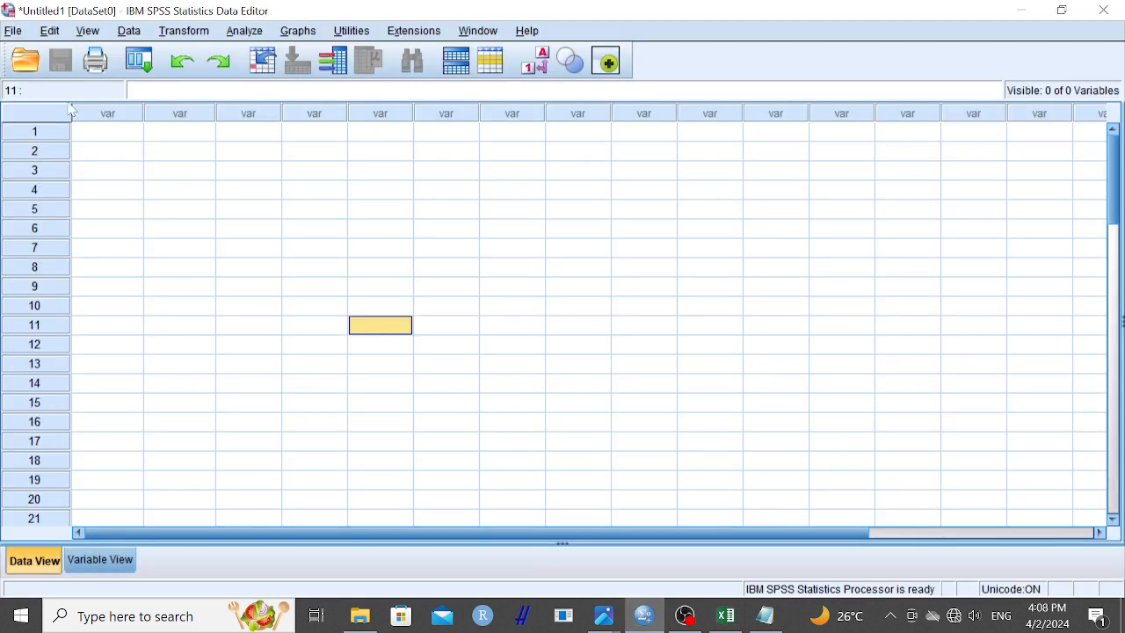
{"action": "left_click", "coordinate": [107, 132]}
{"action": "right_click", "coordinate": [102, 133]}
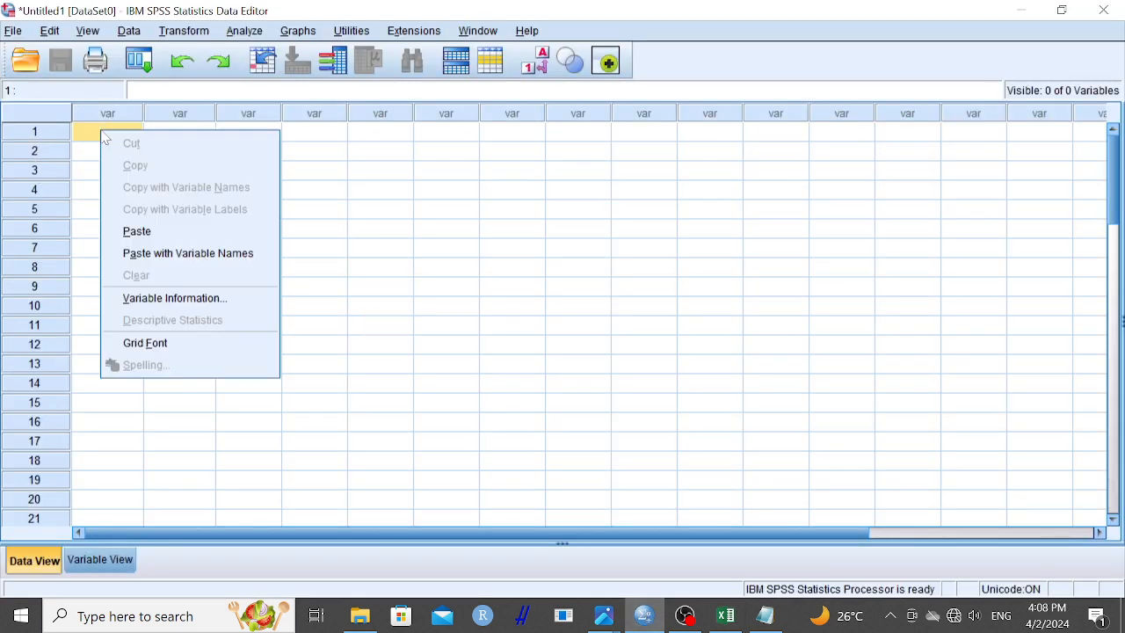
{"action": "left_click", "coordinate": [161, 254]}
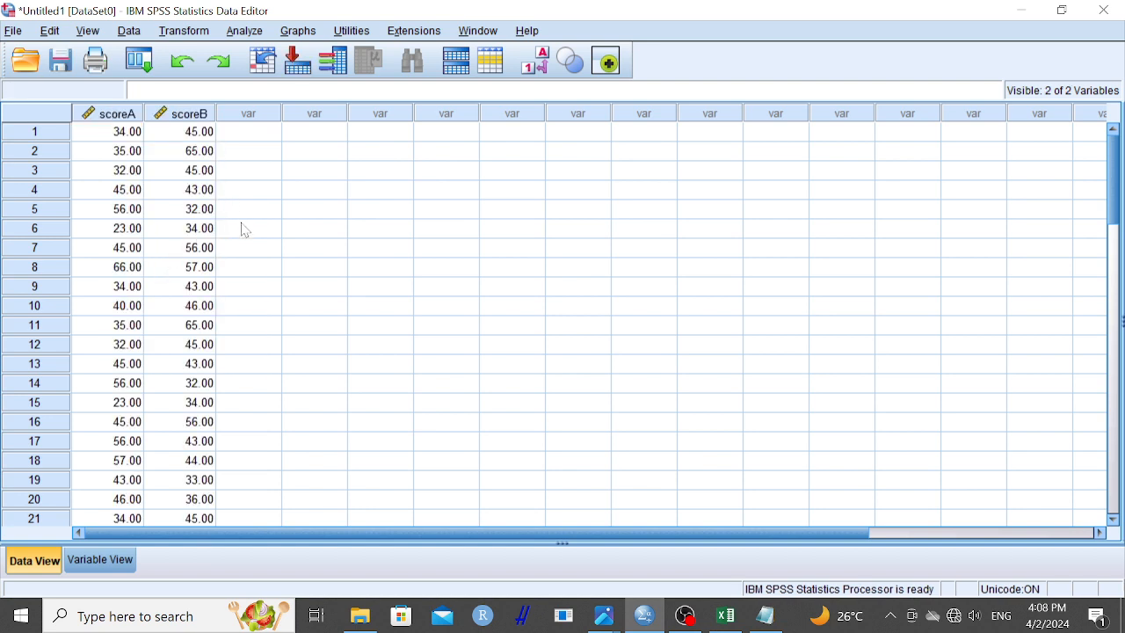
Step: Move all the scoreB values to the end of the scoreA column, starting at row 25
{"action": "scroll", "coordinate": [244, 246], "scroll_direction": "down", "scroll_amount": 4}
{"action": "scroll", "coordinate": [246, 250], "scroll_direction": "up", "scroll_amount": 4}
{"action": "scroll", "coordinate": [216, 130], "scroll_direction": "down", "scroll_amount": 2}
{"action": "scroll", "coordinate": [210, 141], "scroll_direction": "up", "scroll_amount": 2}
{"action": "left_click_drag", "start_coordinate": [202, 132], "coordinate": [209, 222]}
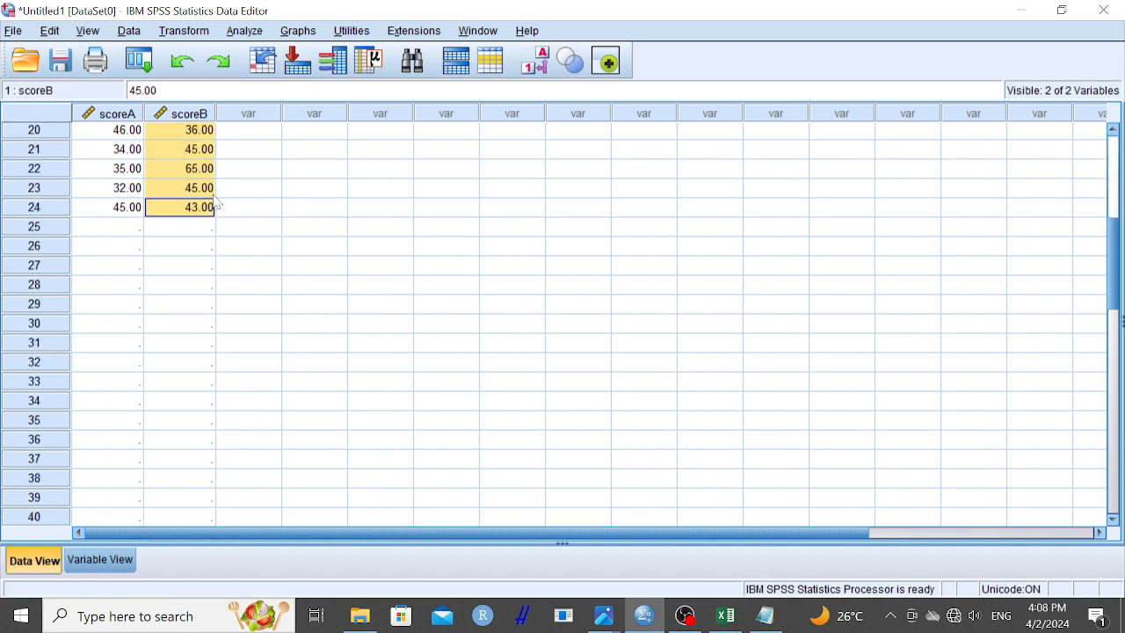
{"action": "key", "text": "Delete"}
{"action": "left_click", "coordinate": [119, 232]}
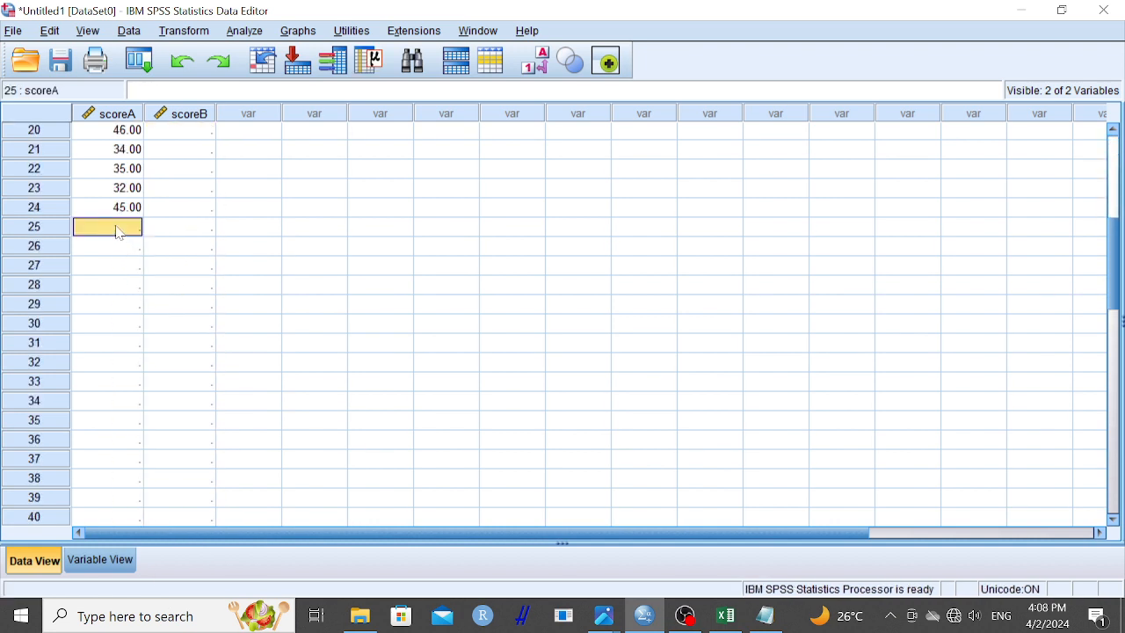
{"action": "key", "text": "ctrl+v"}
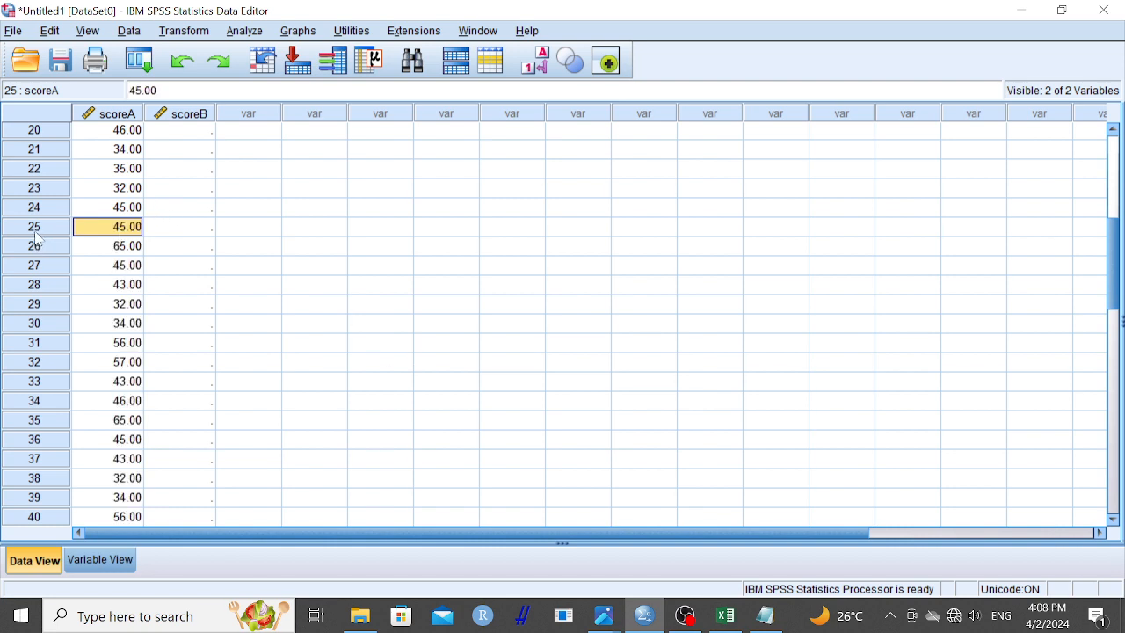
{"action": "scroll", "coordinate": [128, 215], "scroll_direction": "up", "scroll_amount": 1}
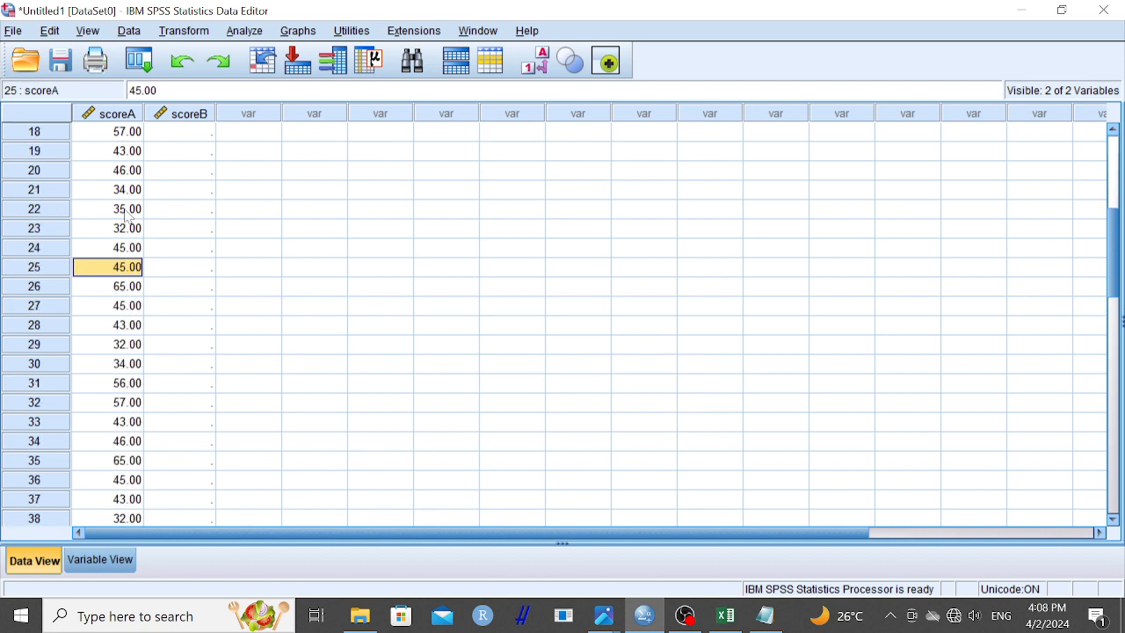
{"action": "scroll", "coordinate": [128, 215], "scroll_direction": "down", "scroll_amount": 9}
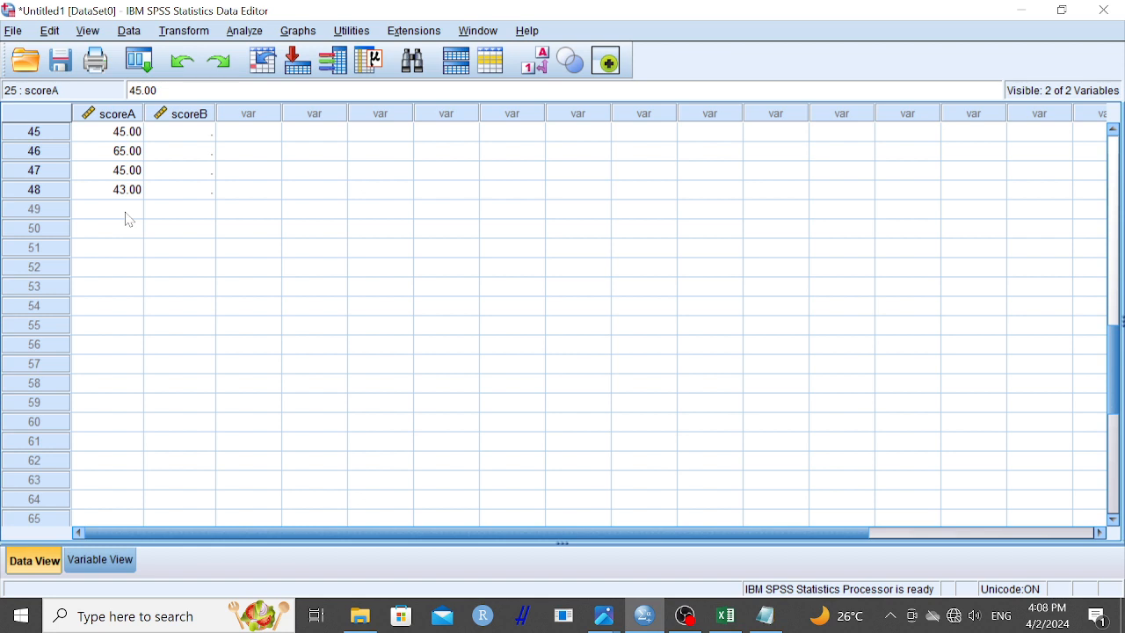
{"action": "scroll", "coordinate": [234, 187], "scroll_direction": "up", "scroll_amount": 15}
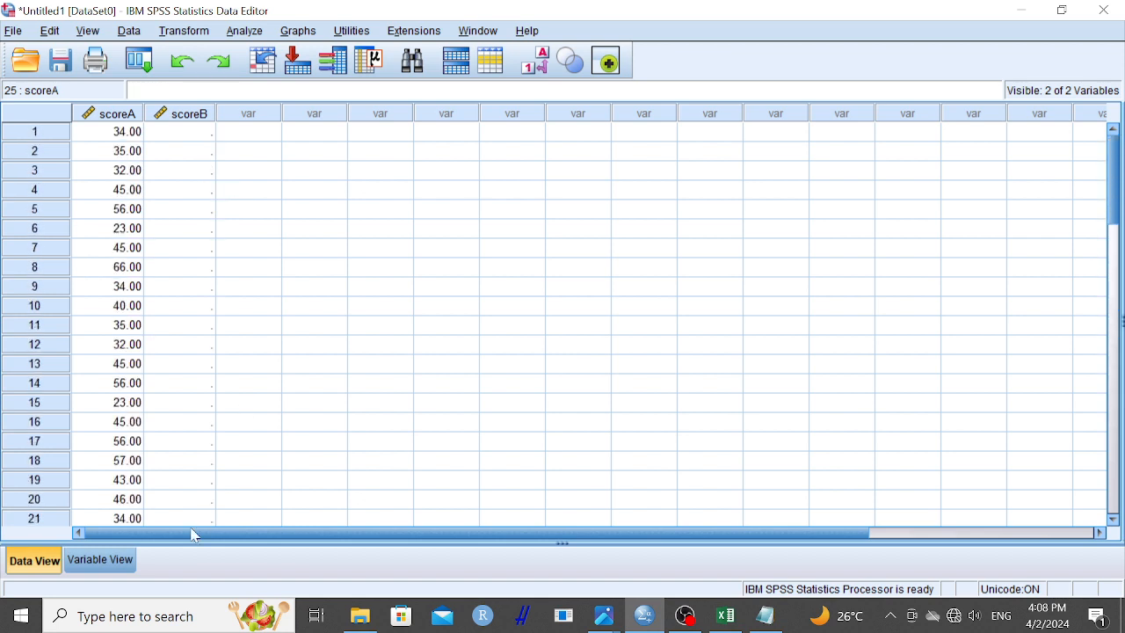
Step: Rename the variable scoreA as scores and the variable scoreB as class
{"action": "left_click", "coordinate": [95, 565]}
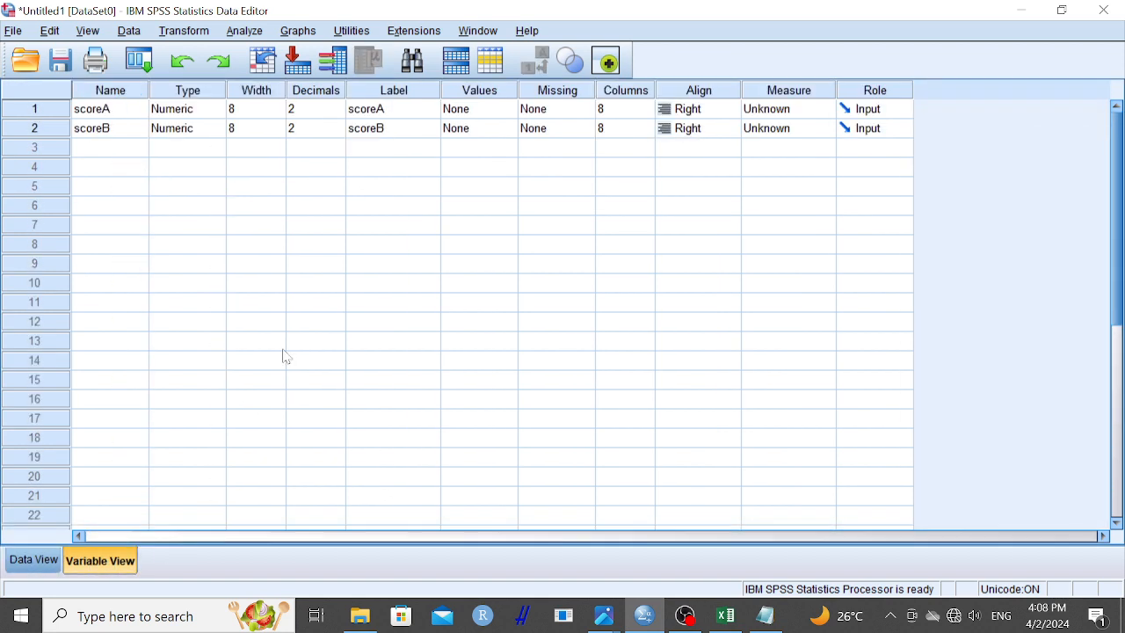
{"action": "left_click", "coordinate": [118, 116]}
{"action": "type", "text": "s"}
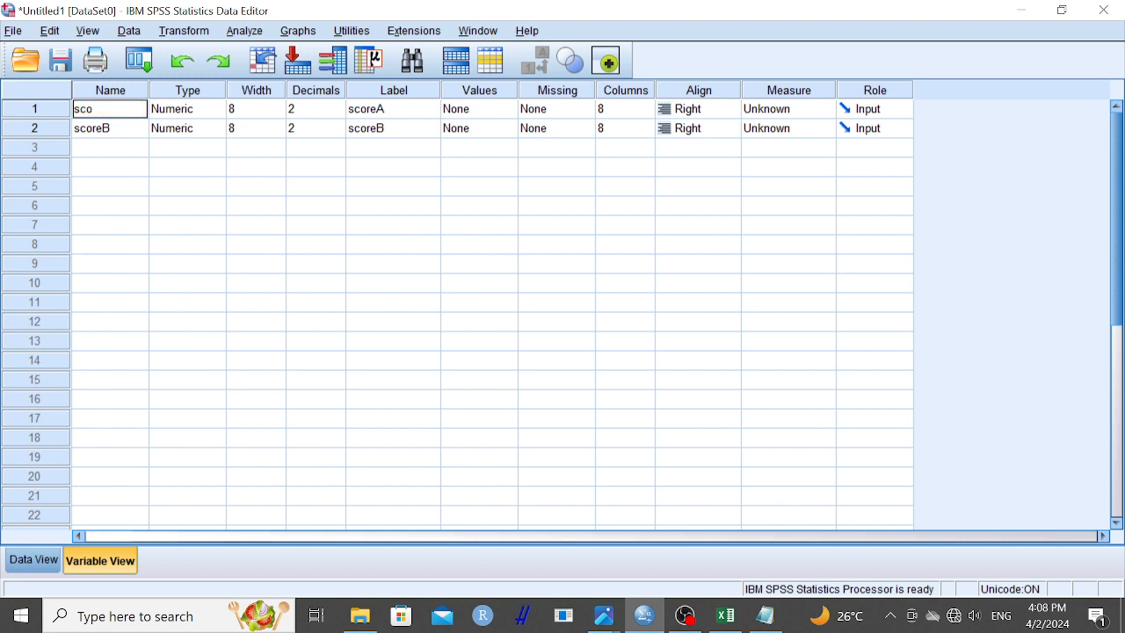
{"action": "left_click", "coordinate": [105, 134]}
{"action": "type", "text": "class"}
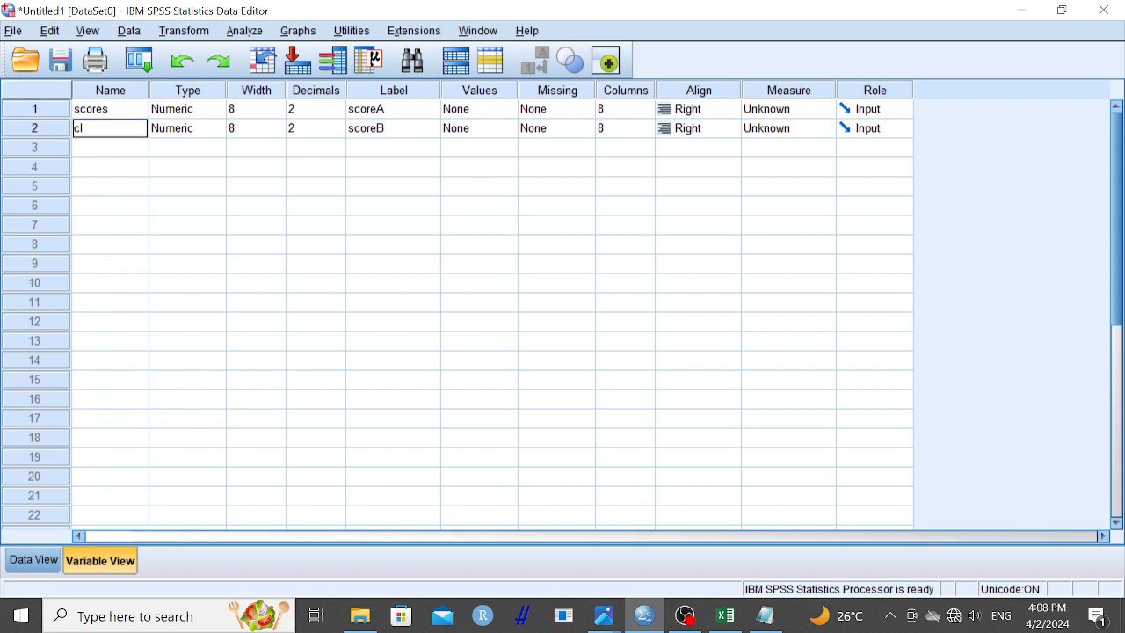
Step: Set the variable labels to scores for the first variable and class for the second
{"action": "left_click", "coordinate": [383, 114]}
{"action": "type", "text": "s"}
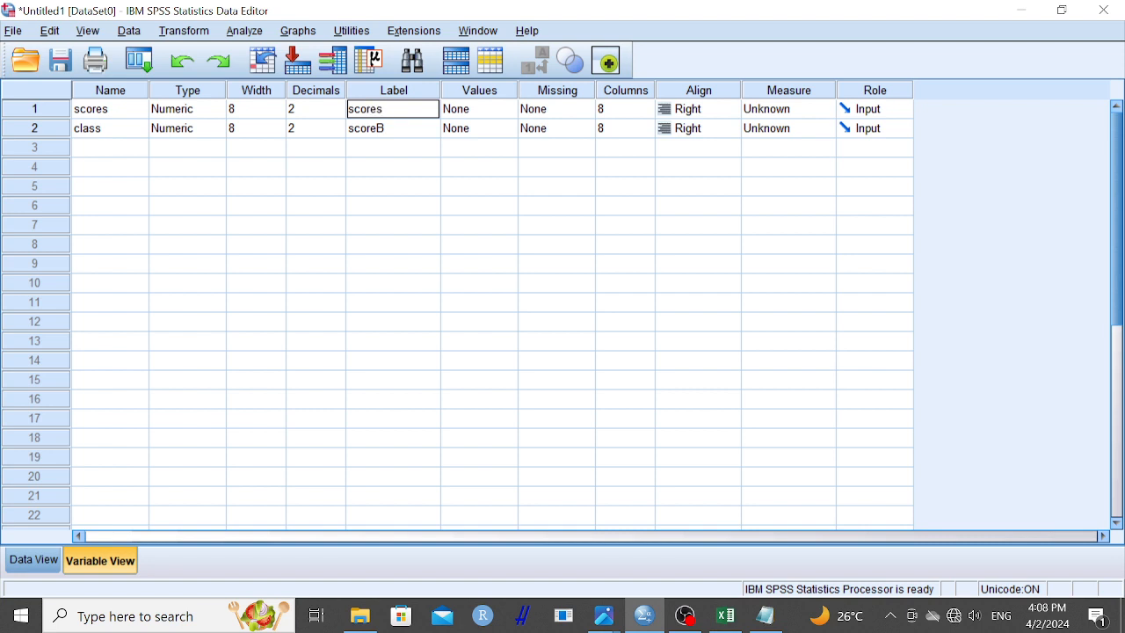
{"action": "left_click", "coordinate": [379, 134]}
{"action": "type", "text": "ss"}
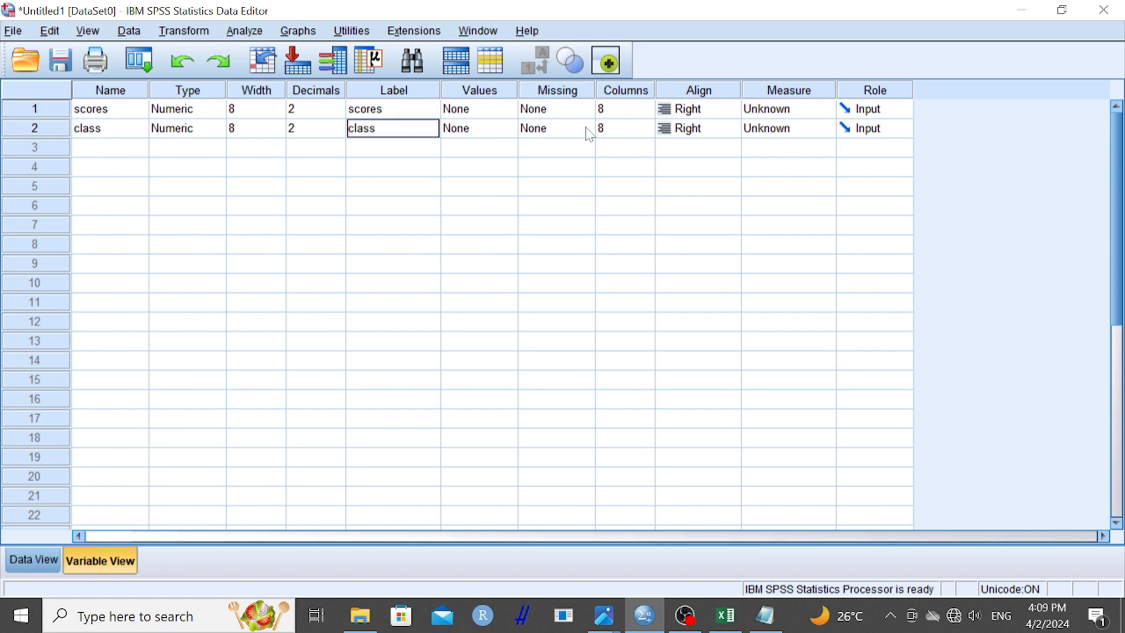
Step: Define value labels for the class variable: 1 as class A and 2 as class B
{"action": "left_click", "coordinate": [505, 128]}
{"action": "left_click", "coordinate": [508, 129]}
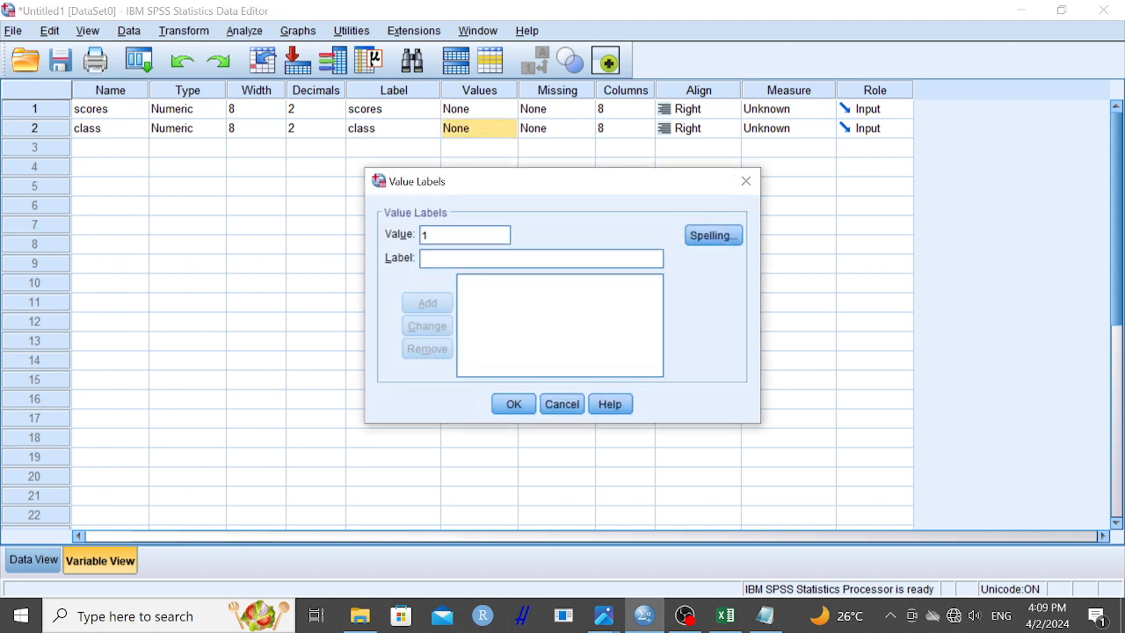
{"action": "type", "text": "class A"}
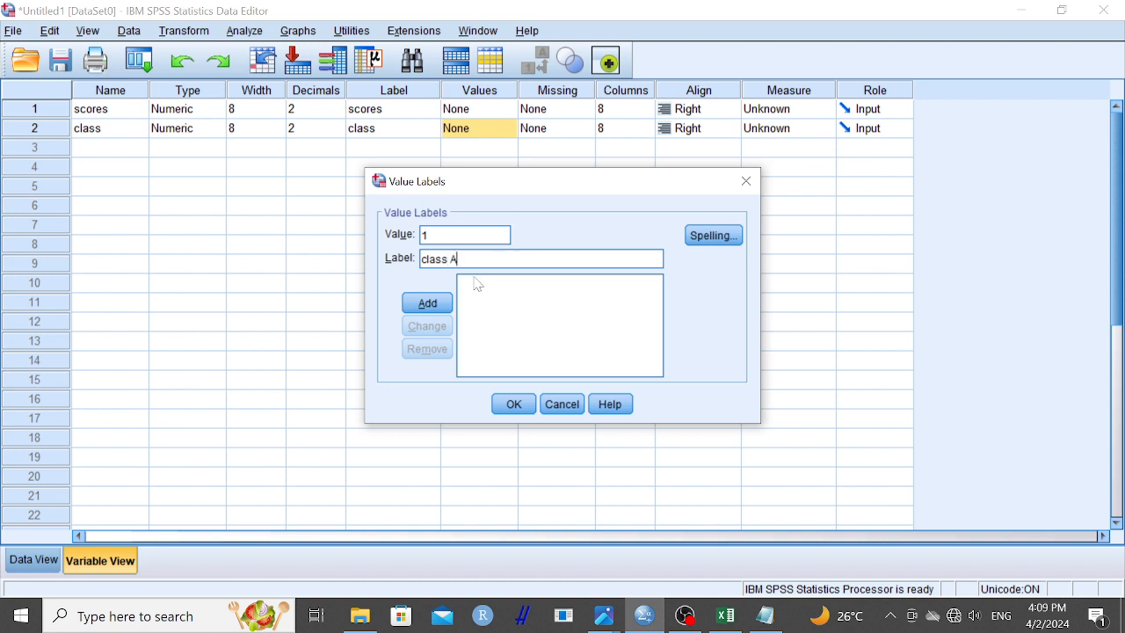
{"action": "left_click", "coordinate": [444, 308]}
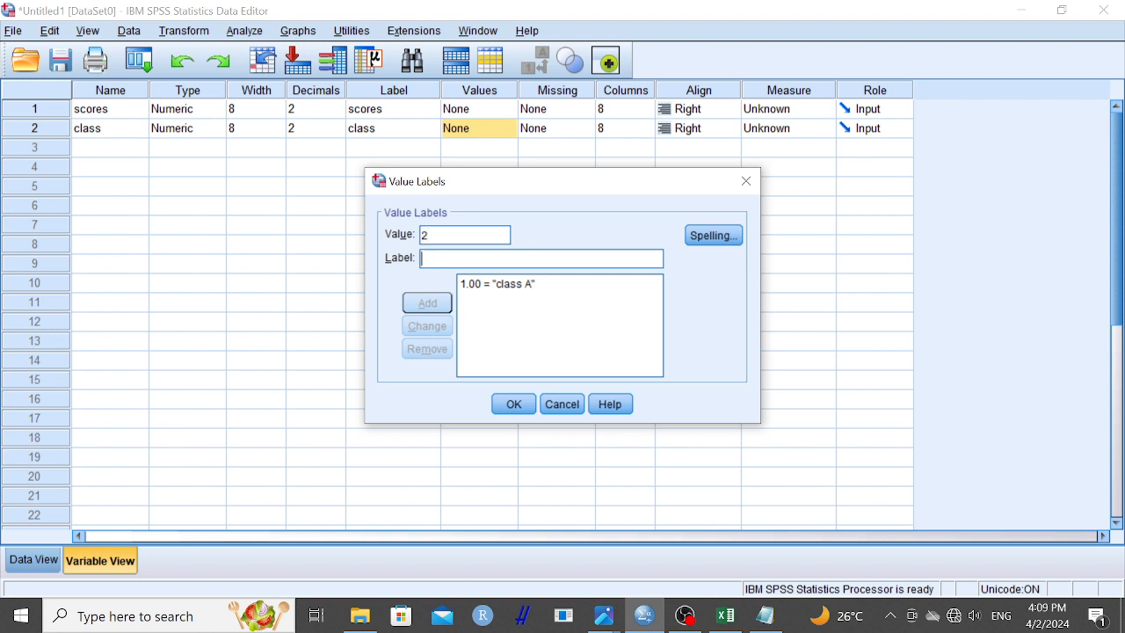
{"action": "type", "text": "cl"}
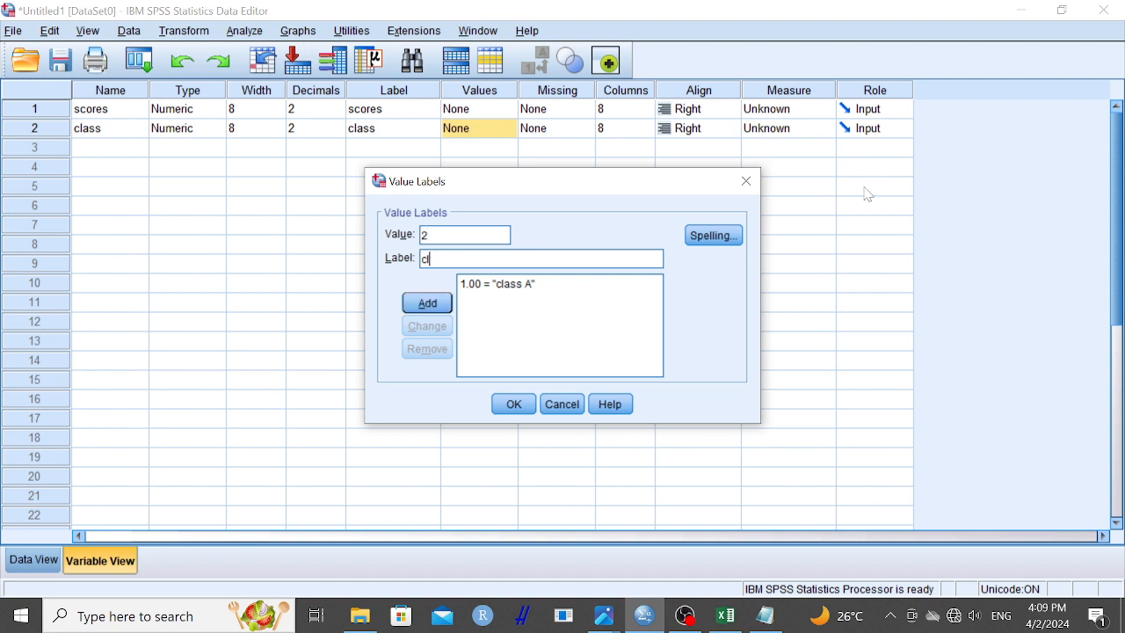
{"action": "type", "text": "ass B"}
{"action": "left_click", "coordinate": [427, 303]}
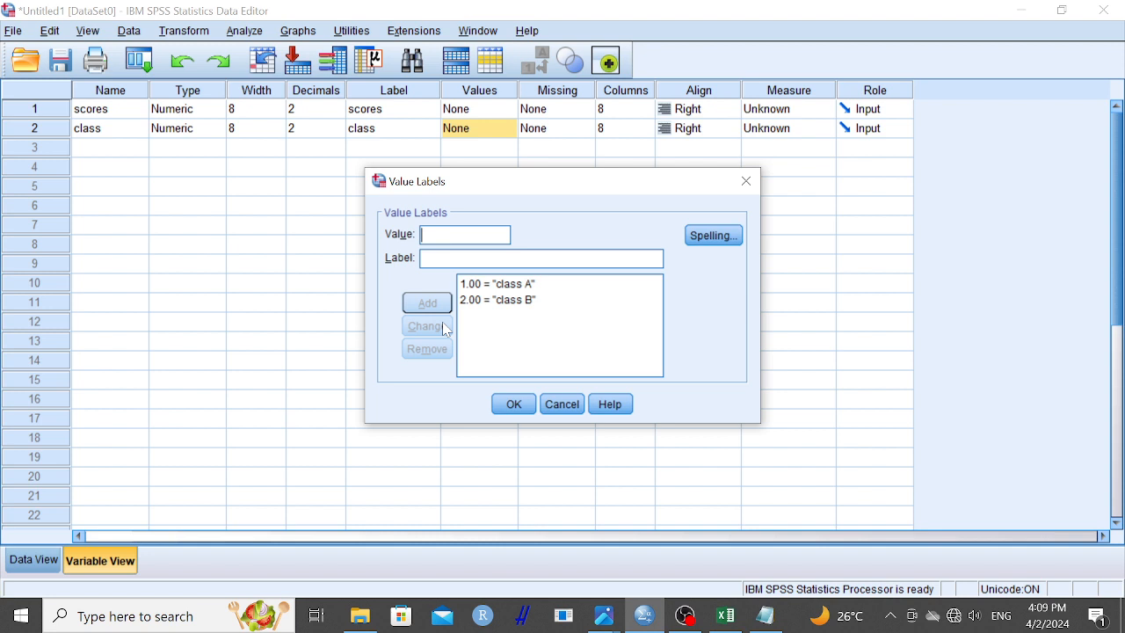
{"action": "left_click", "coordinate": [513, 405]}
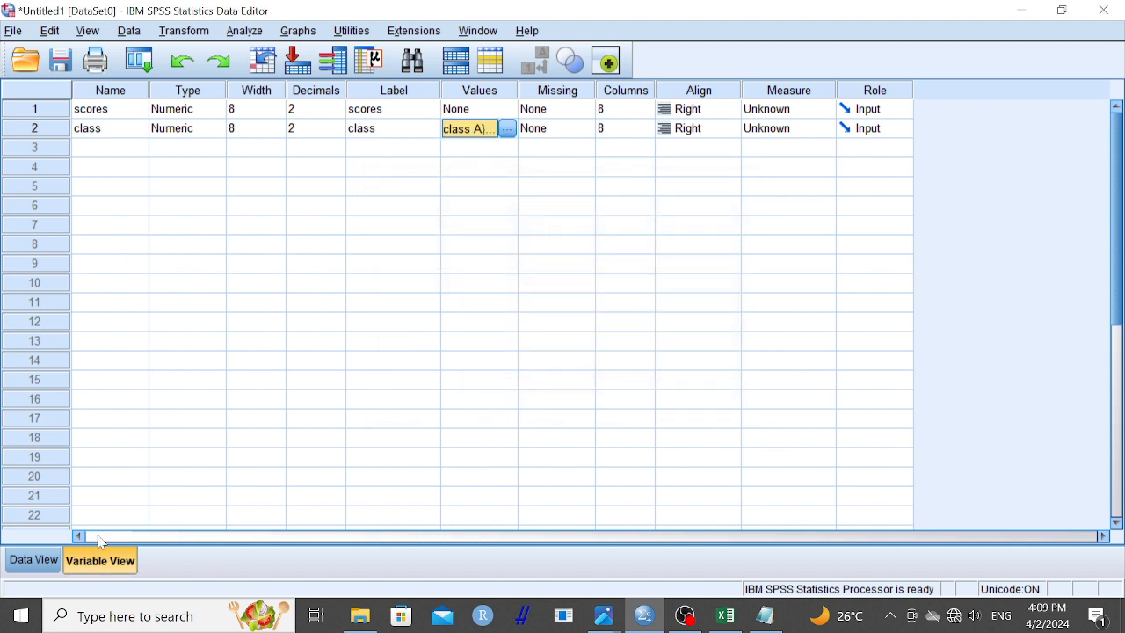
Step: Fill the class column in the data with 1 for rows 1 to 24
{"action": "left_click", "coordinate": [37, 559]}
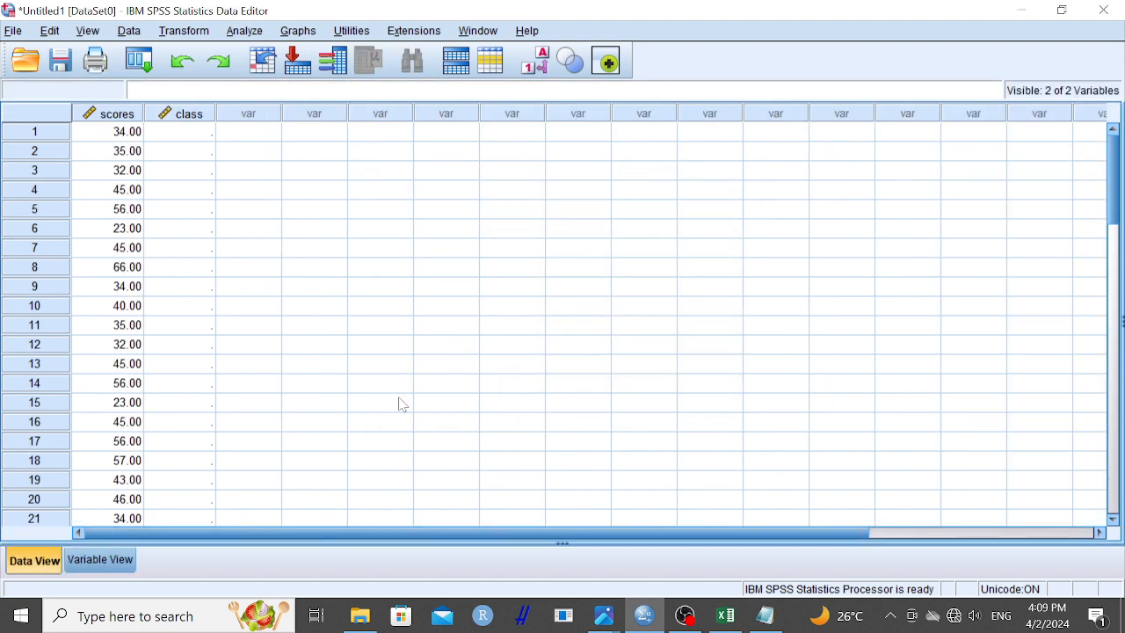
{"action": "left_click", "coordinate": [191, 123]}
{"action": "left_click", "coordinate": [195, 132]}
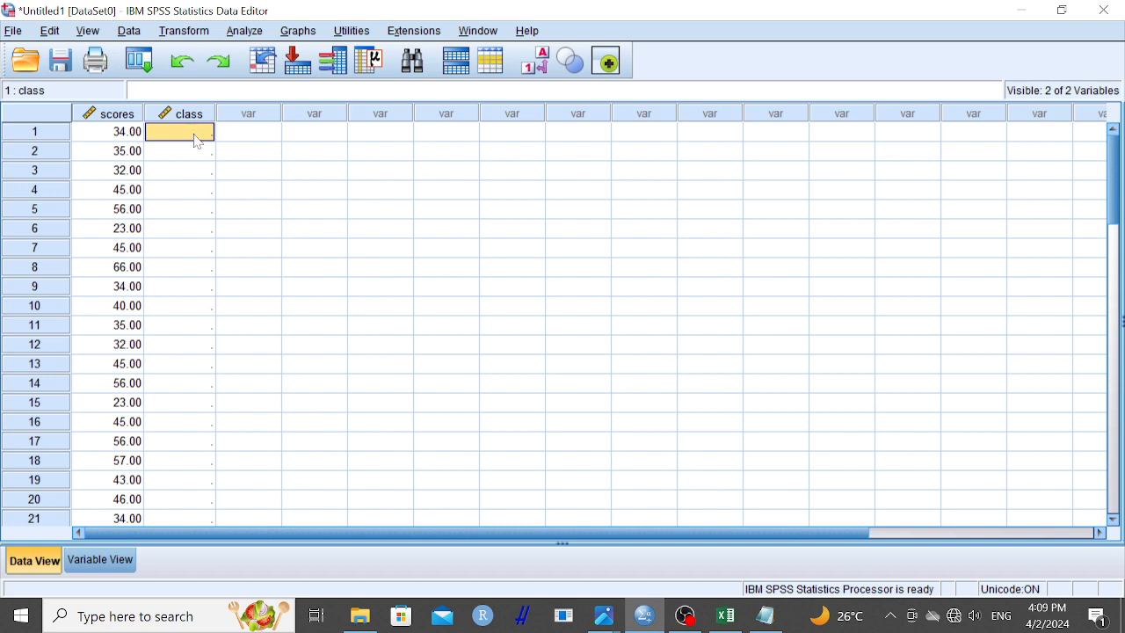
{"action": "type", "text": "1"}
{"action": "key", "text": "Return"}
{"action": "type", "text": "1 1 1 "}
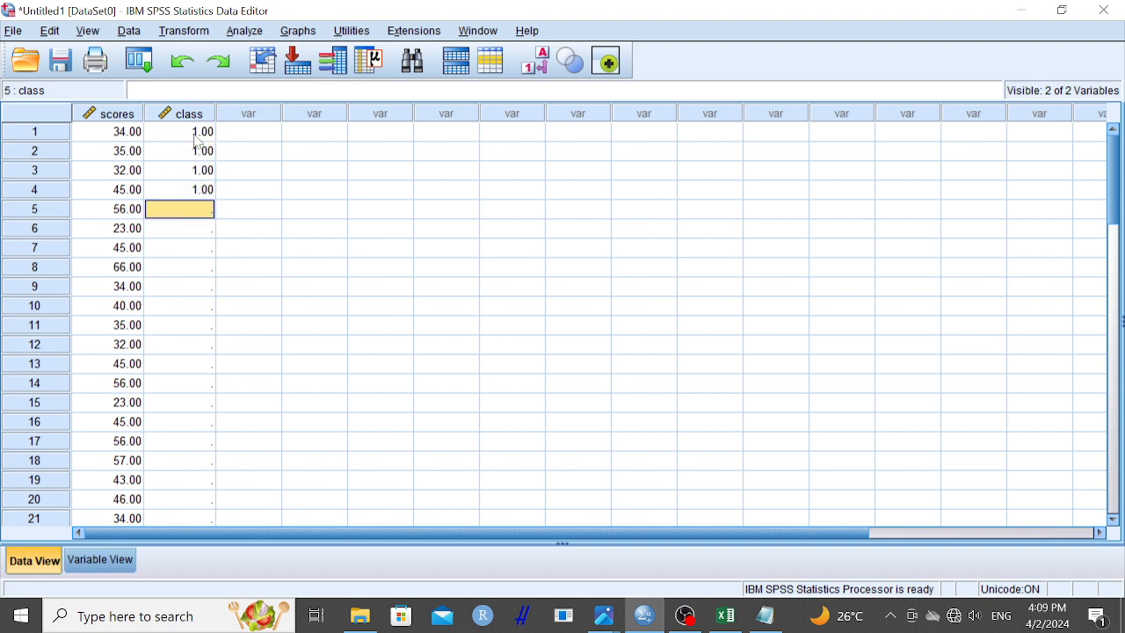
{"action": "type", "text": "1"}
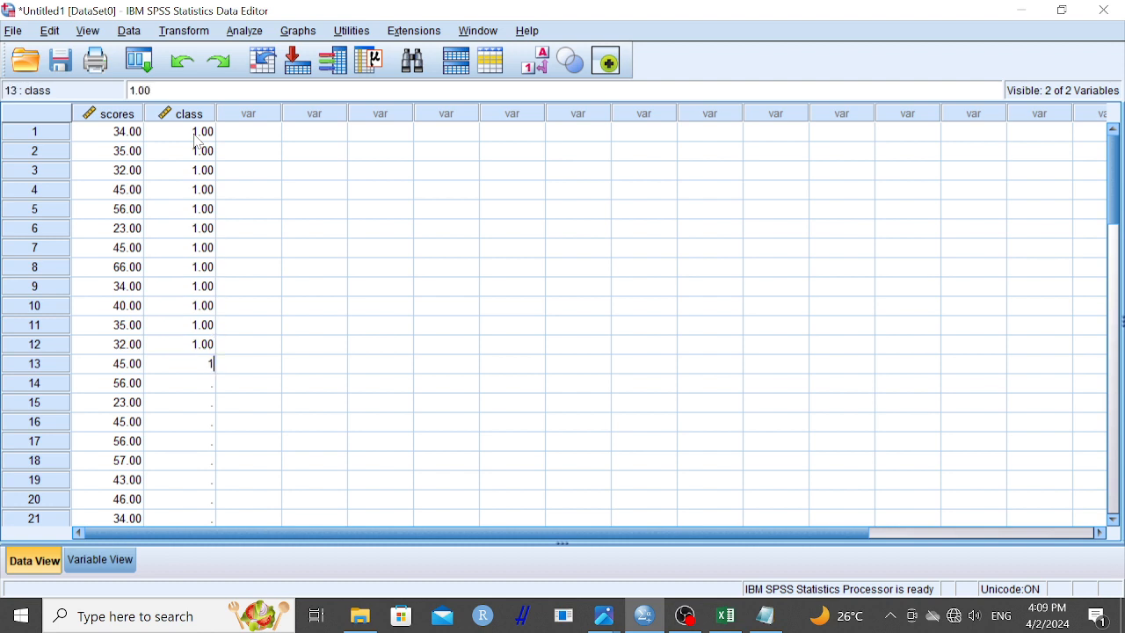
{"action": "type", "text": " 1 1 1 1 1 1 1 1 1 1 1 1 1 1 1 1 1 1 1 1"}
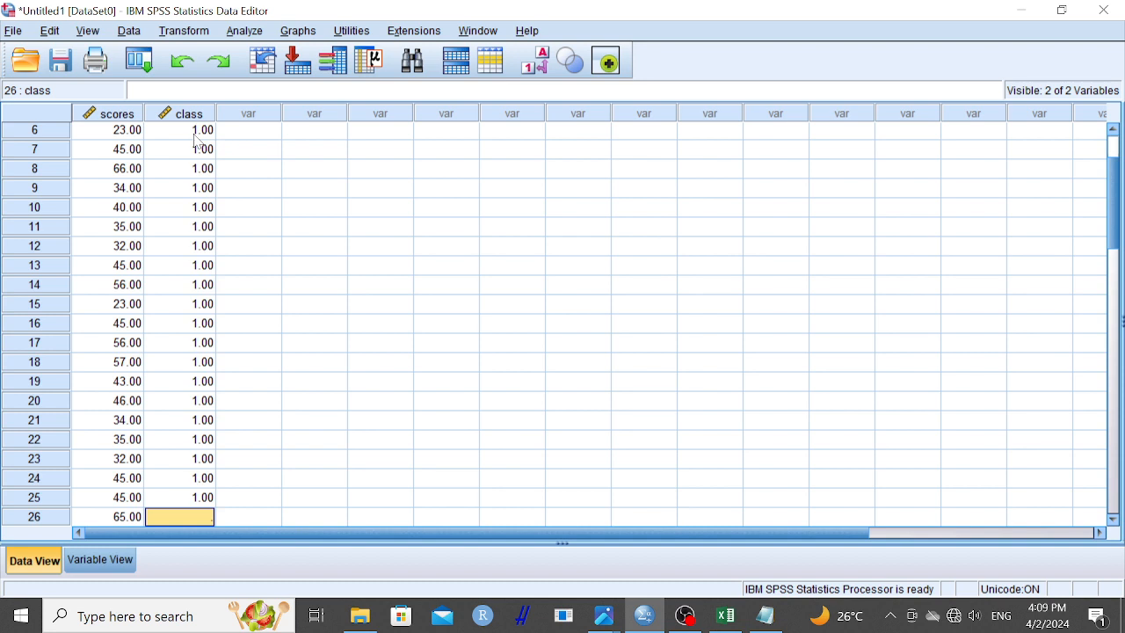
Step: Fill the class column with 2 for rows 25 to 48
{"action": "key", "text": "Up"}
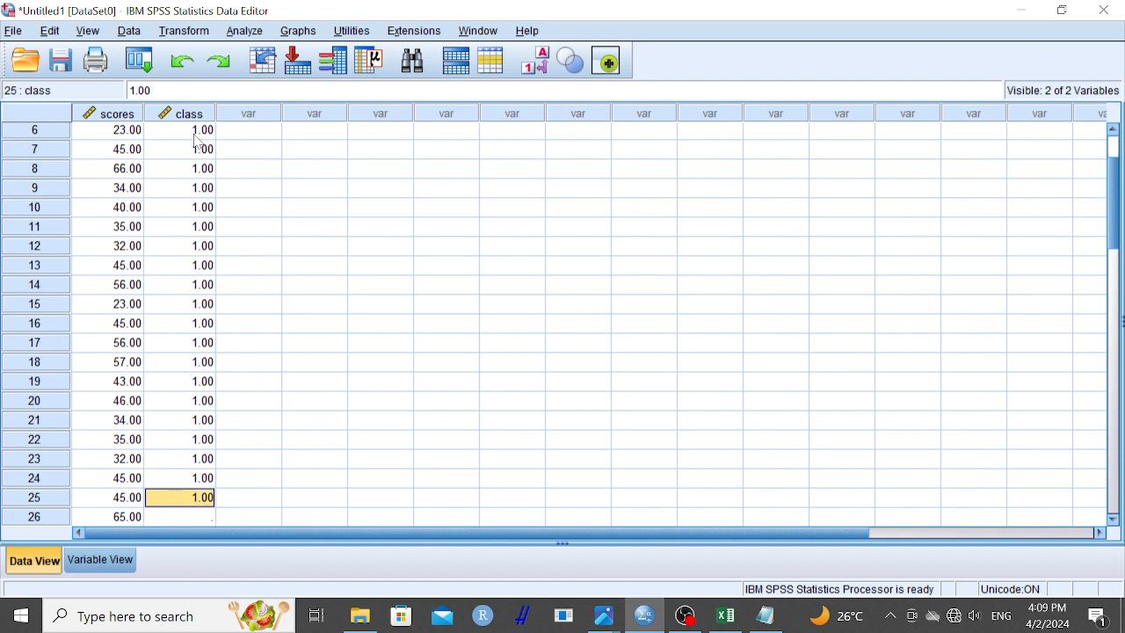
{"action": "type", "text": "2 2 2 2 2 2 2 2 2"}
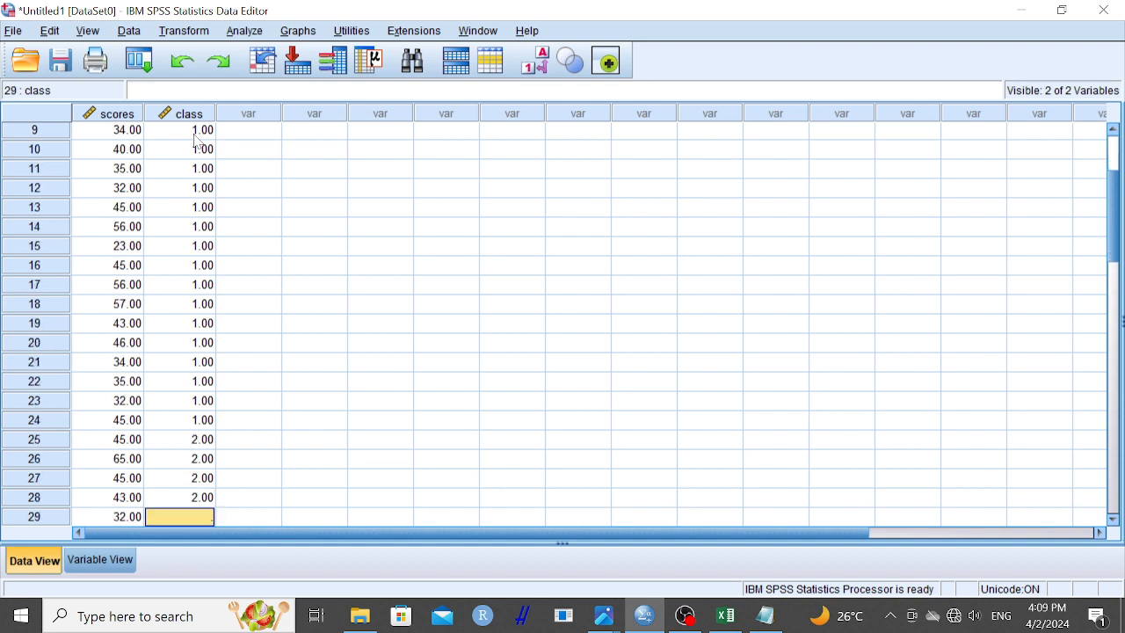
{"action": "type", "text": " 2 2 2 2 2 2 2 2 2"}
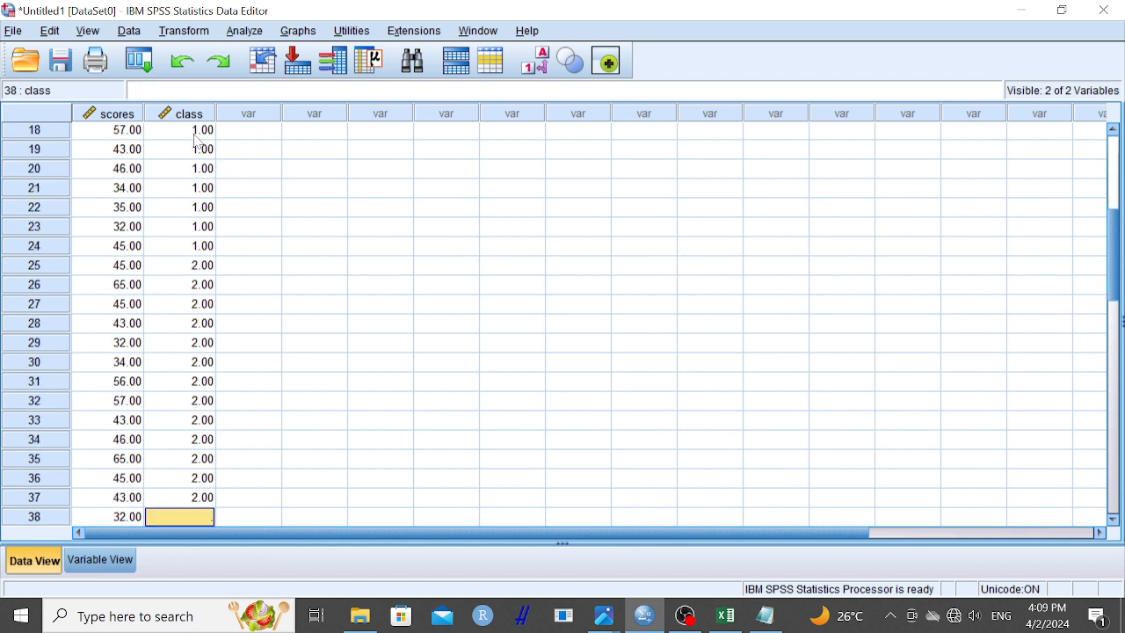
{"action": "key", "text": "Return"}
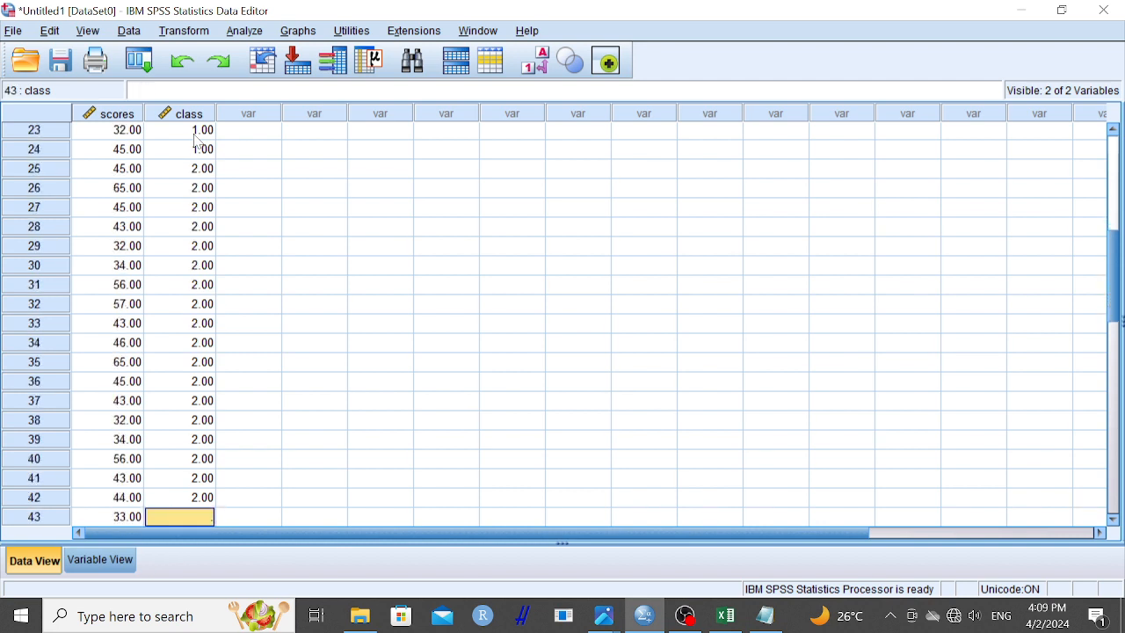
{"action": "type", "text": "2 2 2 2 "}
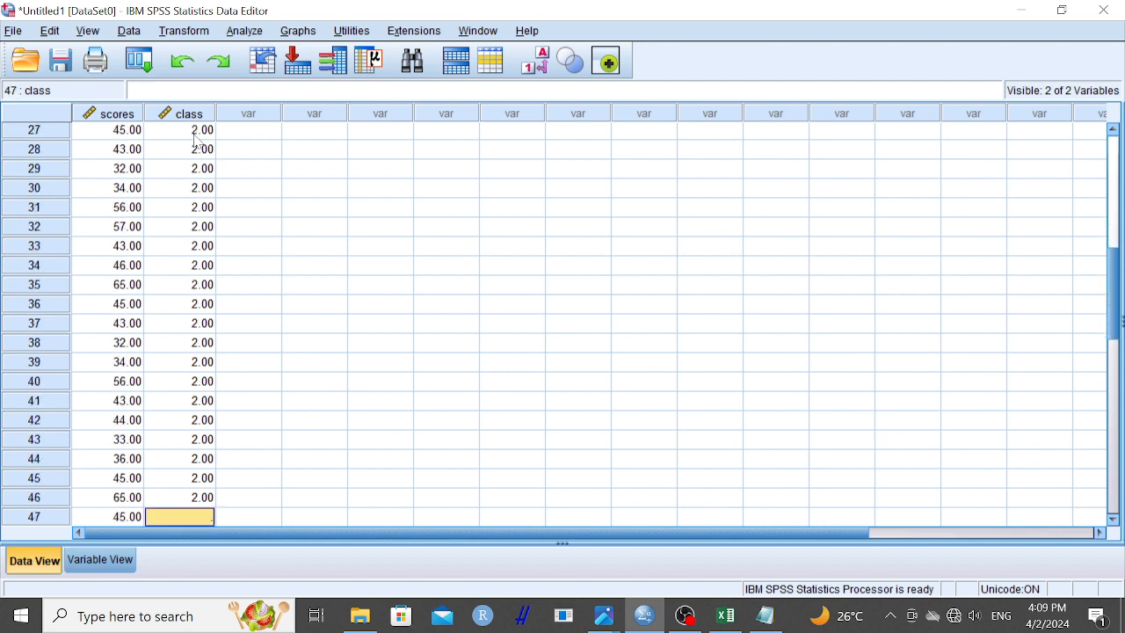
{"action": "type", "text": "2"}
{"action": "key", "text": "Return"}
{"action": "type", "text": "2"}
{"action": "key", "text": "Return"}
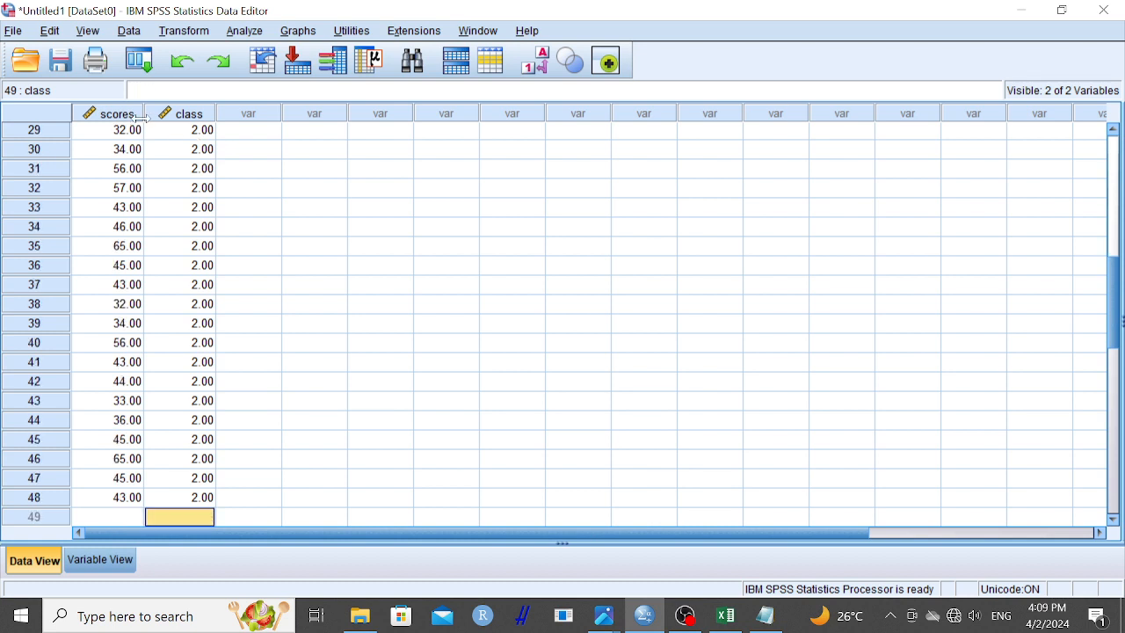
Step: Display value labels instead of numeric codes in the data and check the class column from first to last row
{"action": "scroll", "coordinate": [229, 145], "scroll_direction": "up", "scroll_amount": 10}
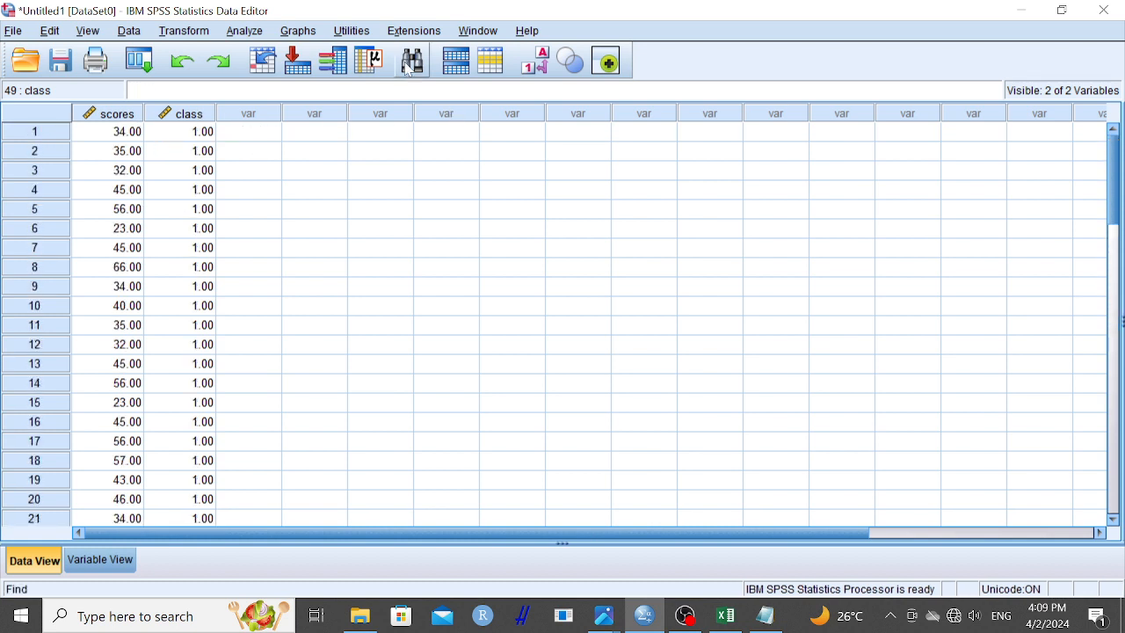
{"action": "left_click", "coordinate": [542, 61]}
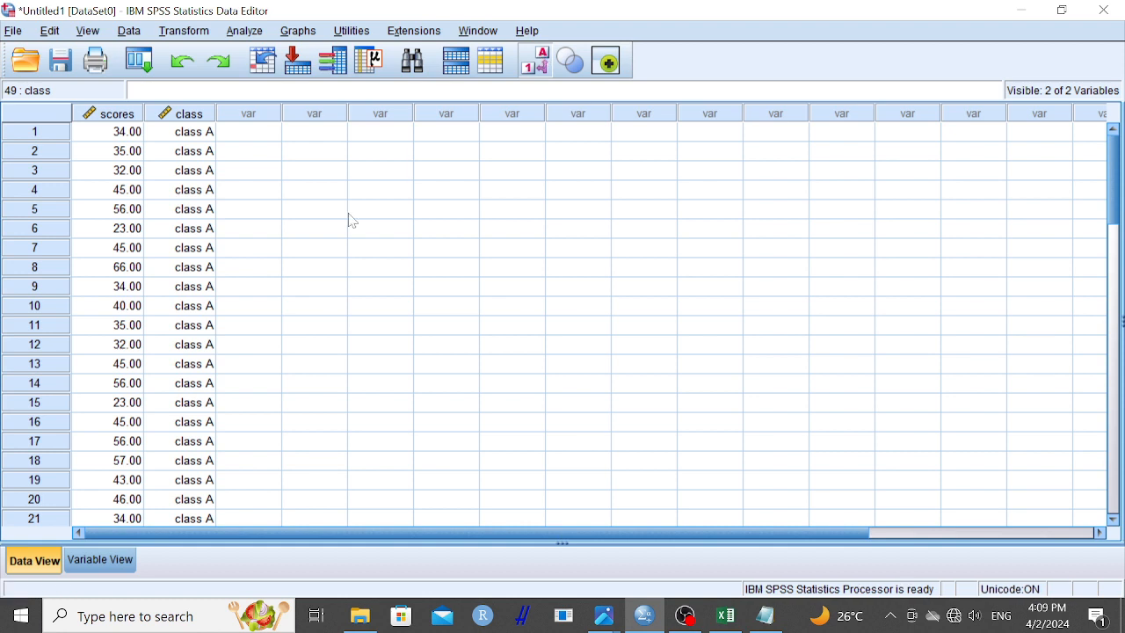
{"action": "scroll", "coordinate": [281, 226], "scroll_direction": "down", "scroll_amount": 12}
{"action": "scroll", "coordinate": [283, 228], "scroll_direction": "up", "scroll_amount": 7}
{"action": "scroll", "coordinate": [283, 228], "scroll_direction": "up", "scroll_amount": 5}
Step: Set up an Independent-Samples T Test with scores as the test variable and class as the grouping variable
{"action": "left_click", "coordinate": [248, 31]}
{"action": "mouse_move", "coordinate": [295, 99]}
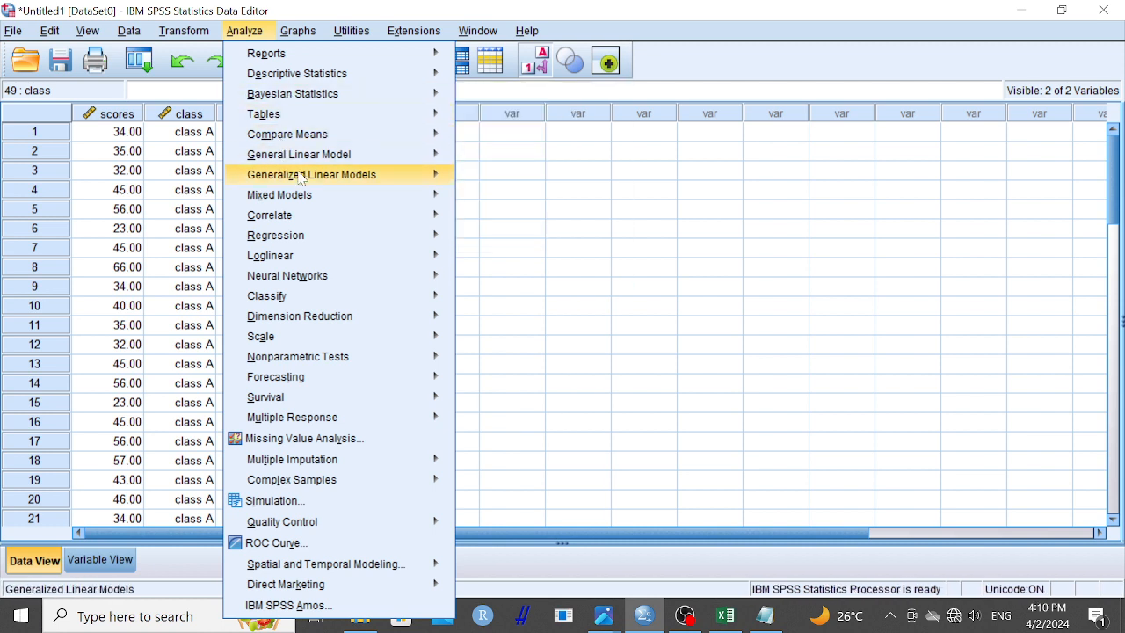
{"action": "mouse_move", "coordinate": [322, 146]}
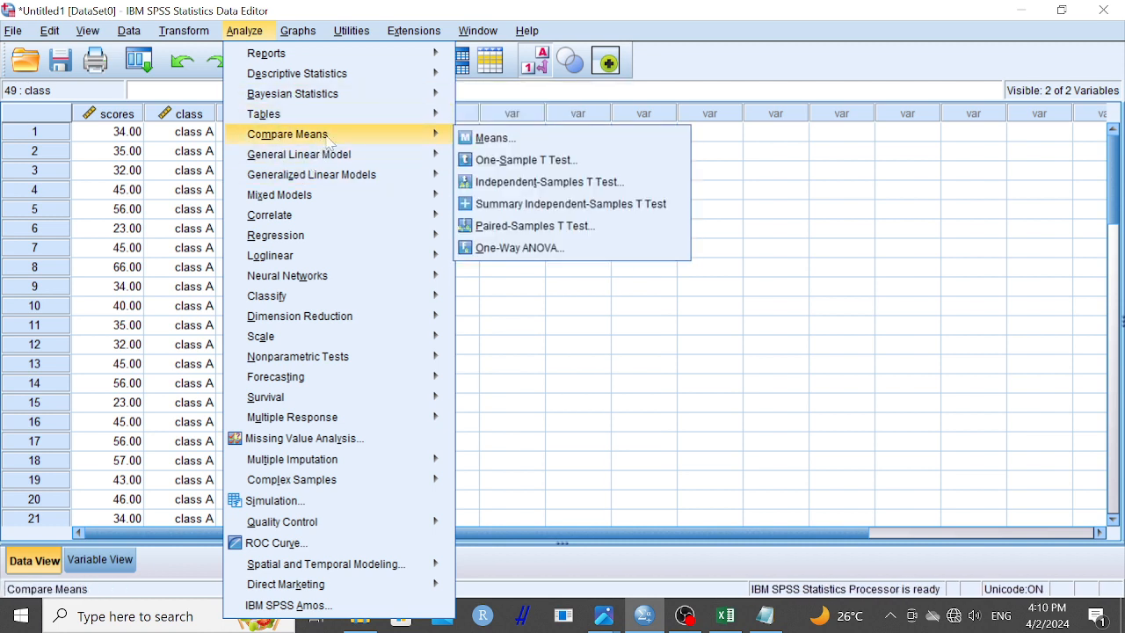
{"action": "left_click", "coordinate": [526, 187]}
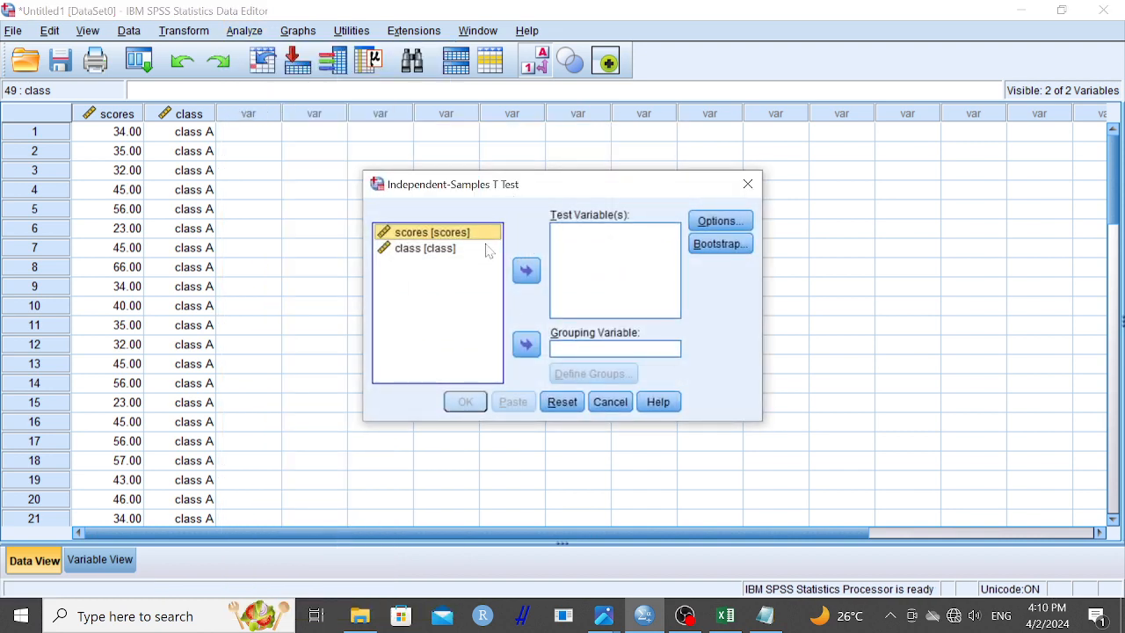
{"action": "left_click", "coordinate": [525, 270]}
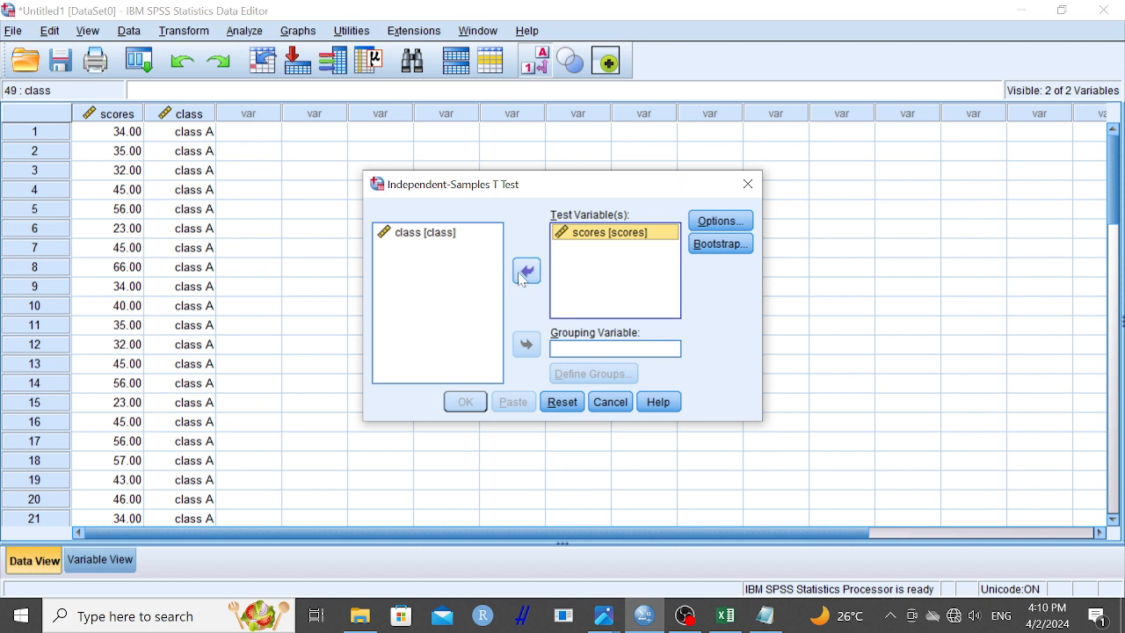
{"action": "left_click", "coordinate": [437, 233]}
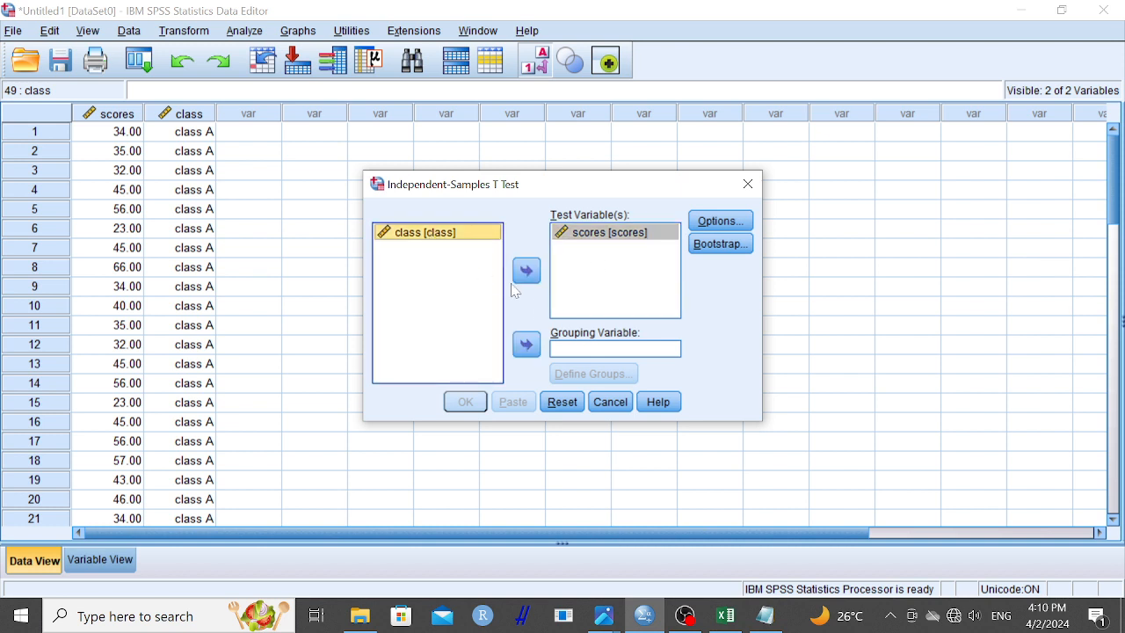
{"action": "left_click", "coordinate": [525, 344]}
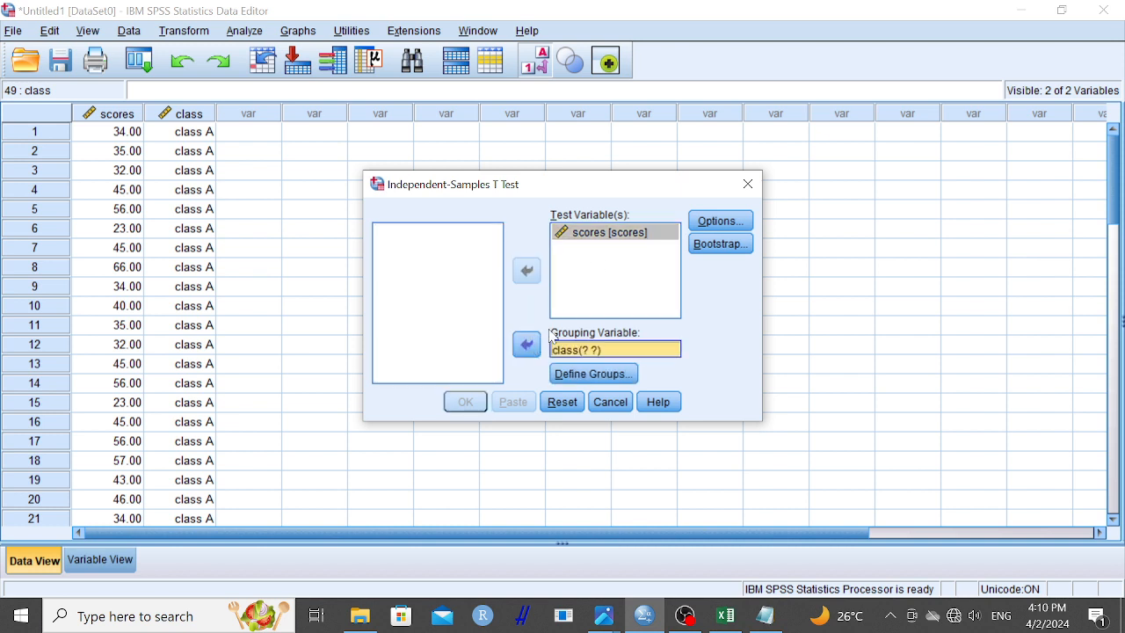
Step: Define the class groups as 1 and 2, keeping the default test options, and run the t-test
{"action": "left_click", "coordinate": [738, 225]}
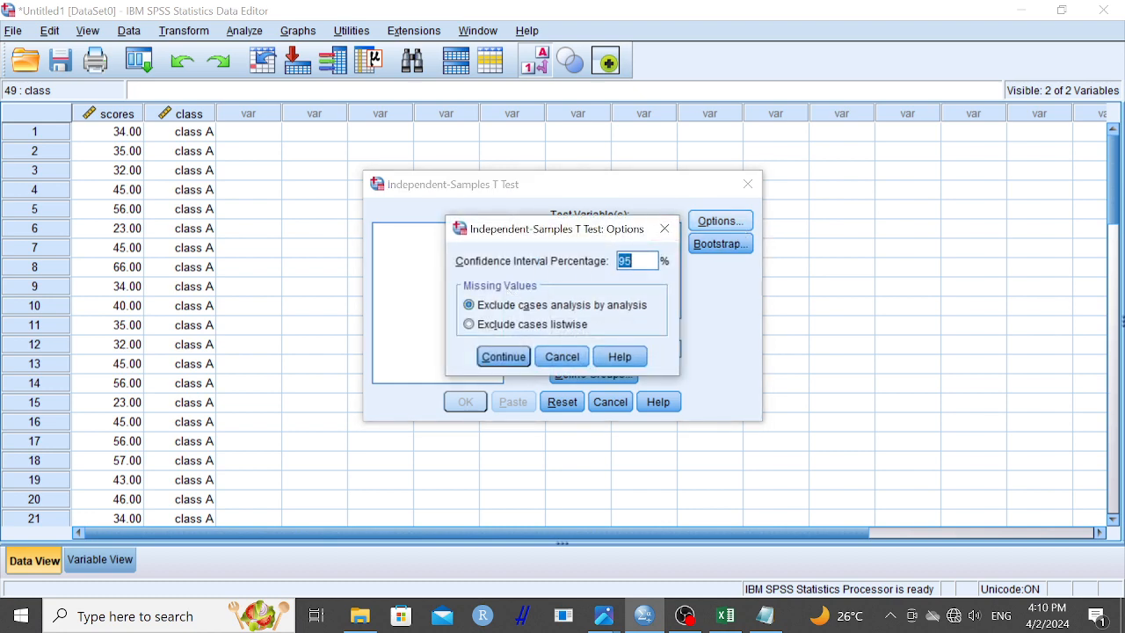
{"action": "left_click", "coordinate": [660, 229]}
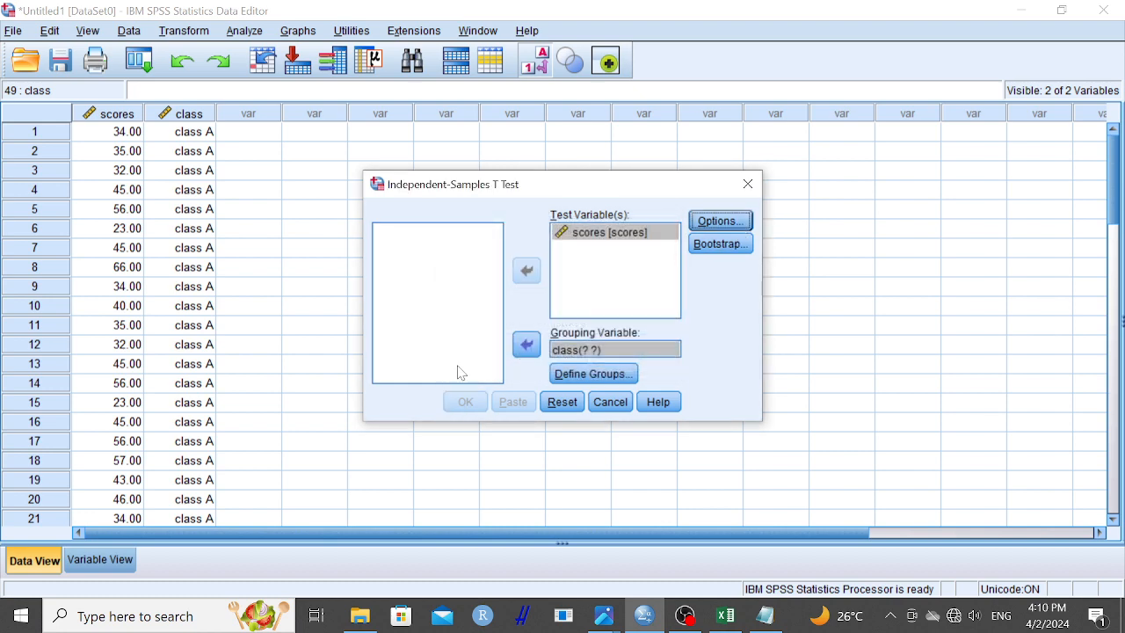
{"action": "left_click", "coordinate": [591, 375]}
{"action": "left_click", "coordinate": [557, 277]}
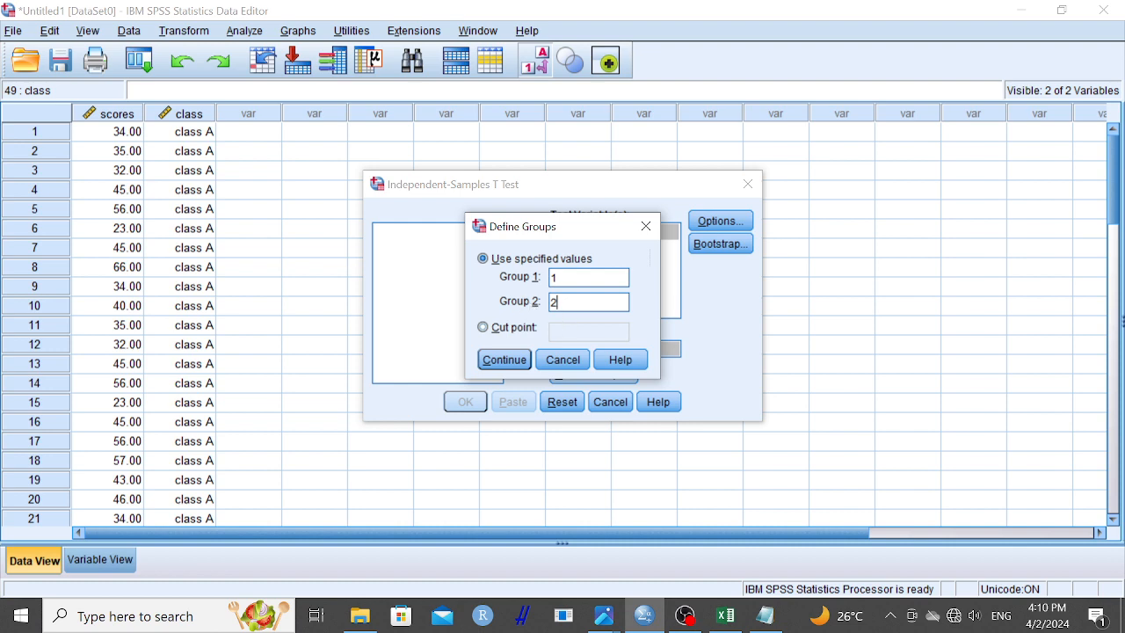
{"action": "left_click", "coordinate": [485, 366]}
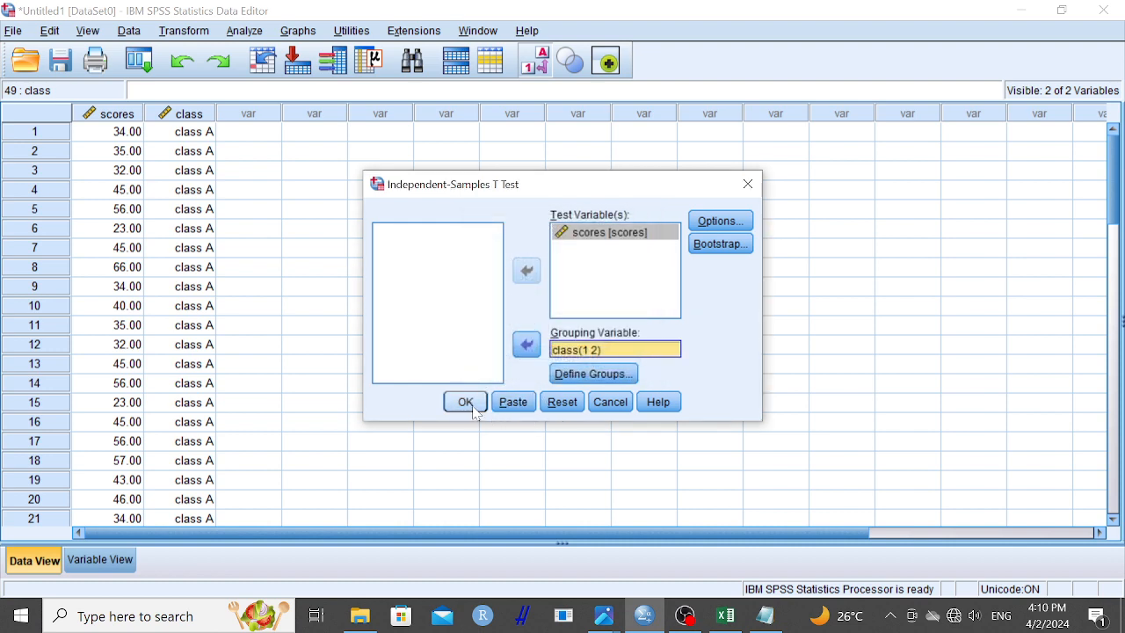
{"action": "left_click", "coordinate": [471, 406]}
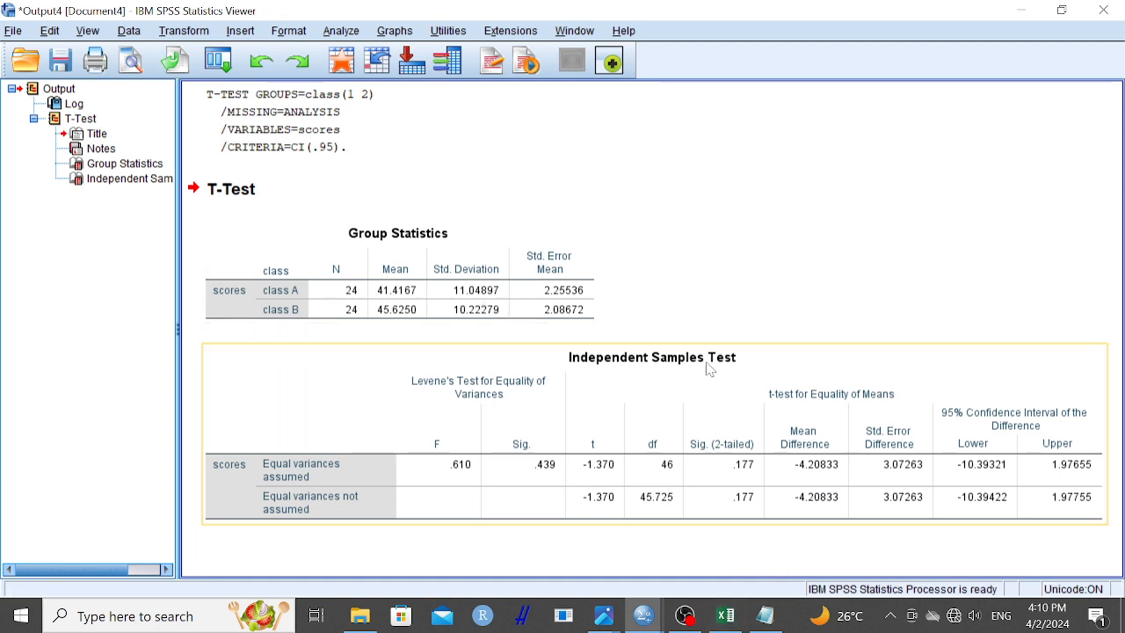
Step: Compare the SPSS t-test output with the Excel t-test table, switching between both, and review the decision and conclusion notes in Notepad
{"action": "left_click", "coordinate": [725, 615]}
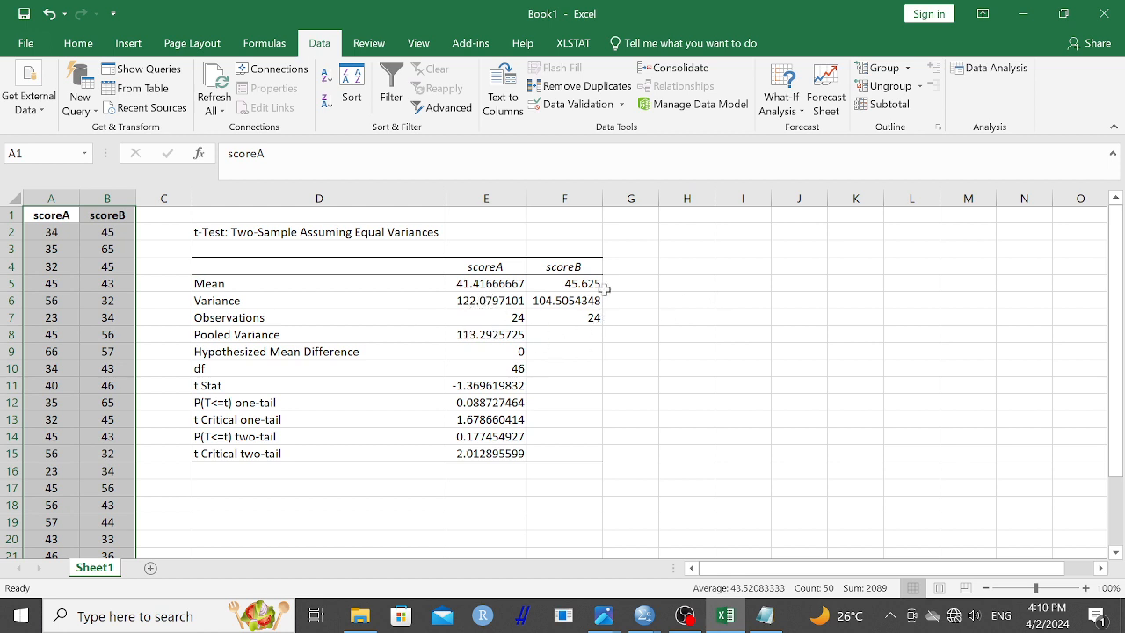
{"action": "left_click", "coordinate": [1024, 14]}
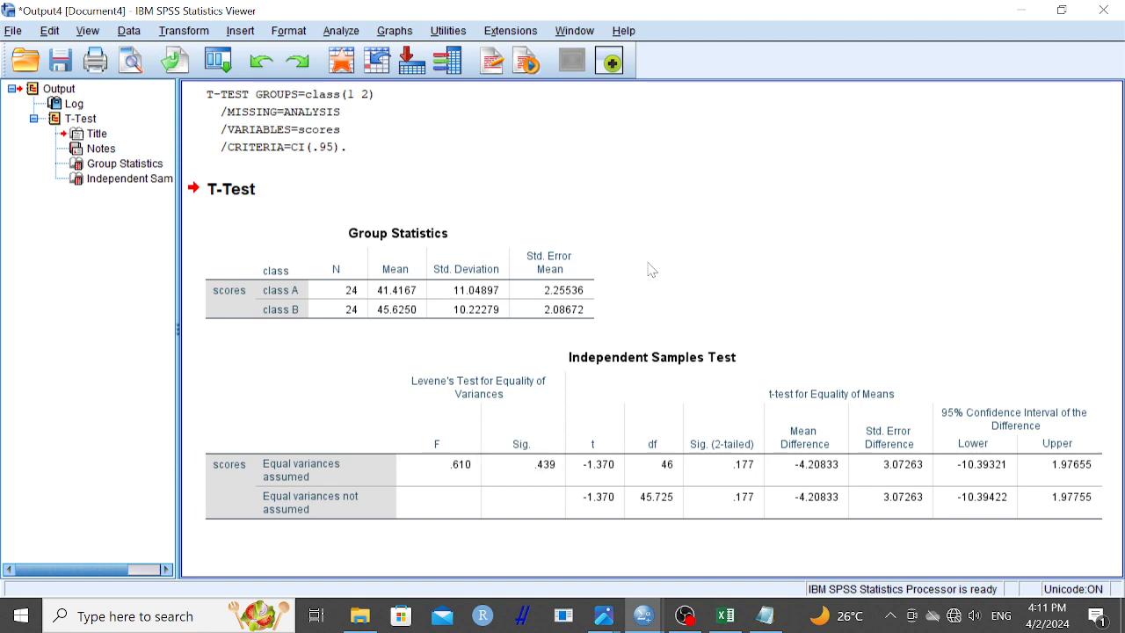
{"action": "left_click", "coordinate": [725, 615]}
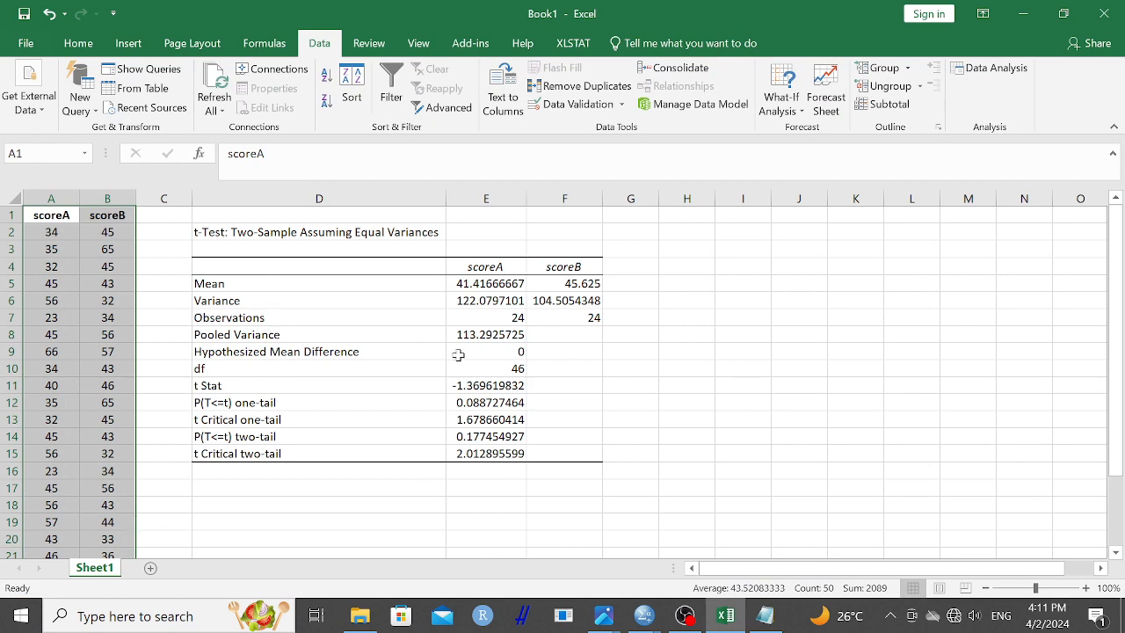
{"action": "left_click", "coordinate": [1023, 13]}
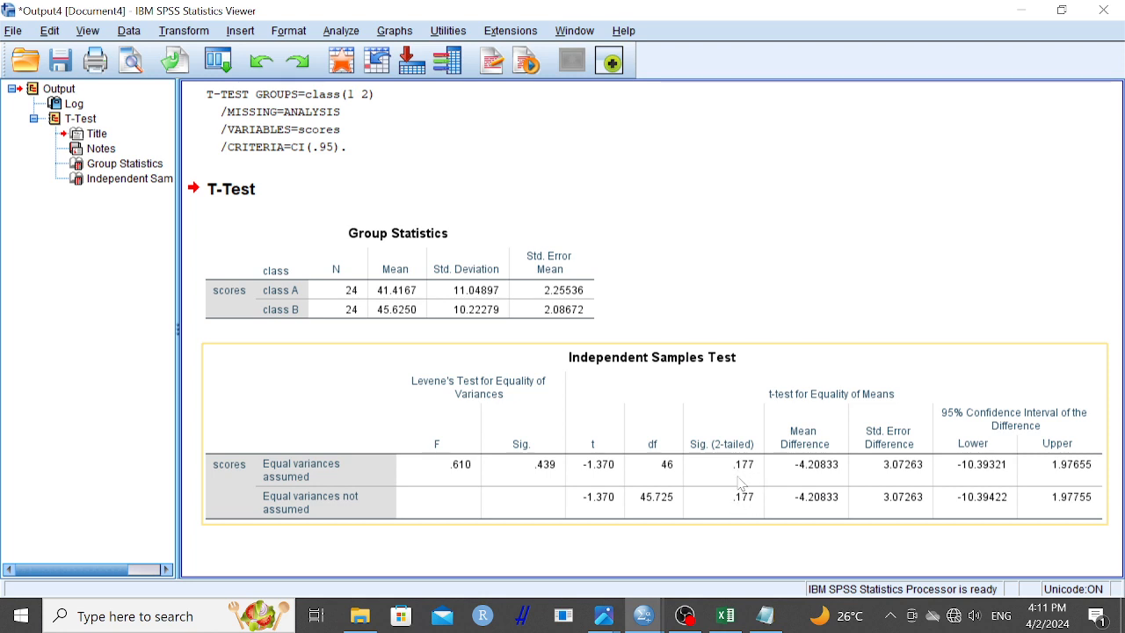
{"action": "left_click", "coordinate": [725, 615]}
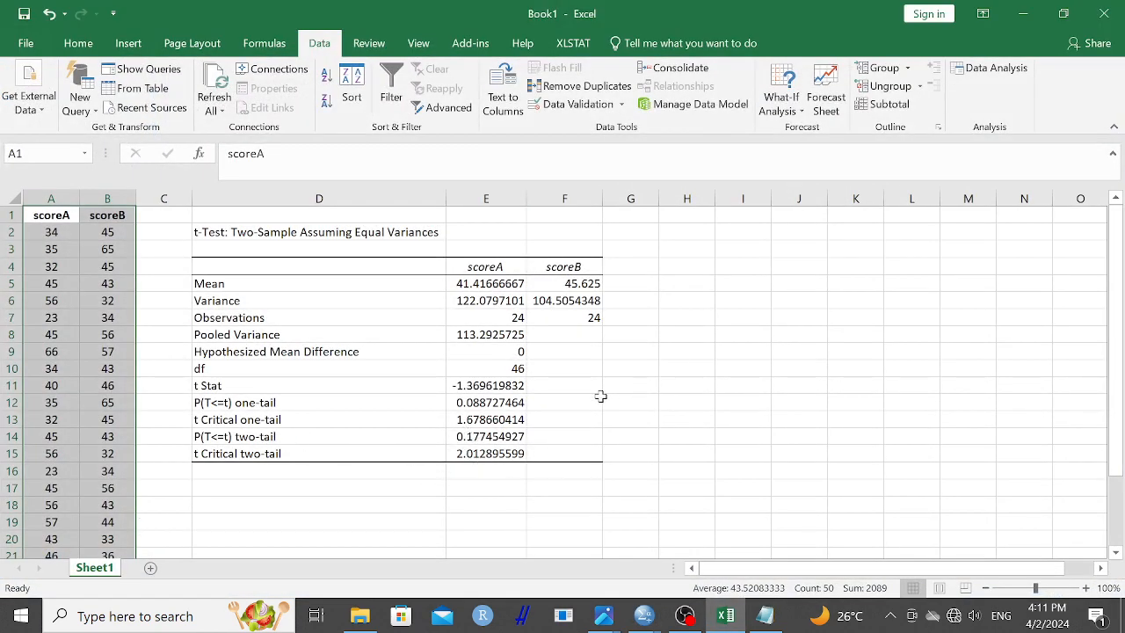
{"action": "left_click", "coordinate": [765, 615]}
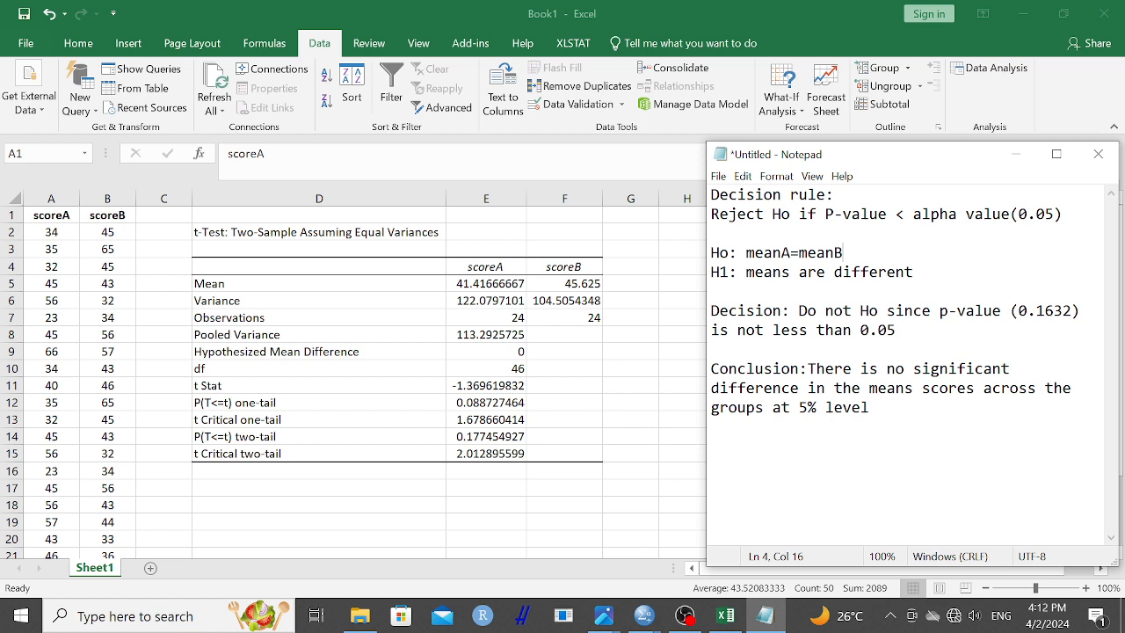
{"action": "left_click", "coordinate": [633, 399]}
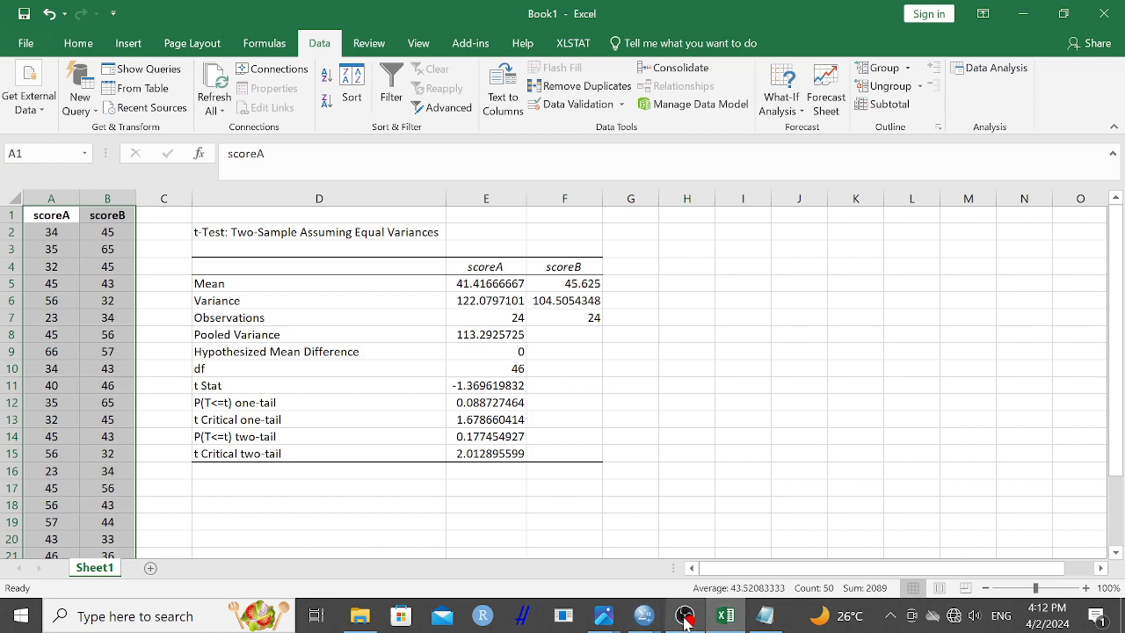